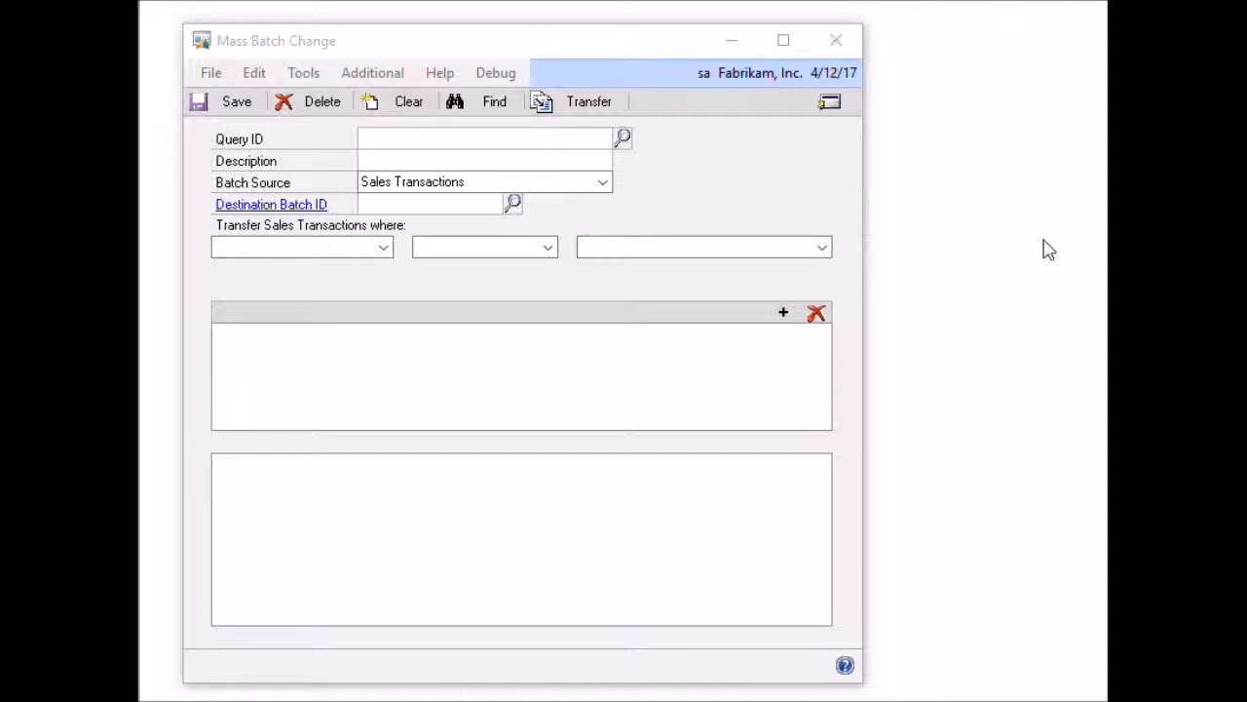
# - Create a query with ID DEMO and description demo, using Sales Transactions as the batch source
pyautogui.click(386, 141)
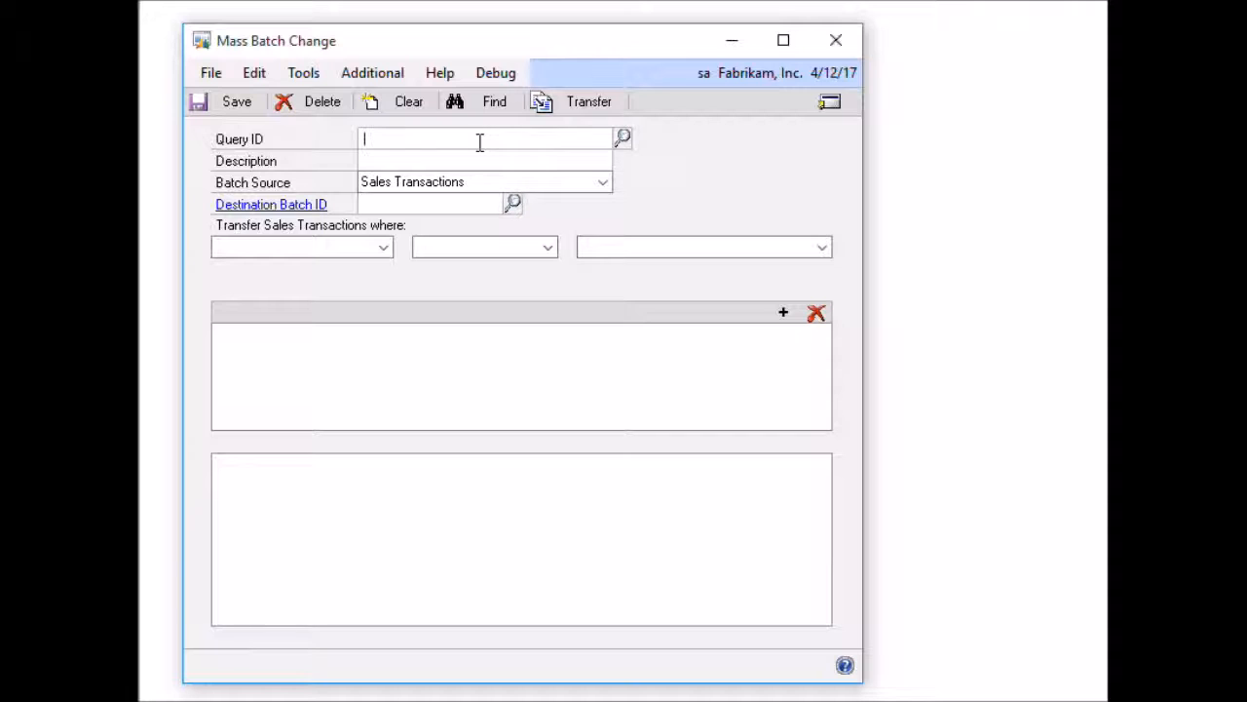
pyautogui.press('Tab')
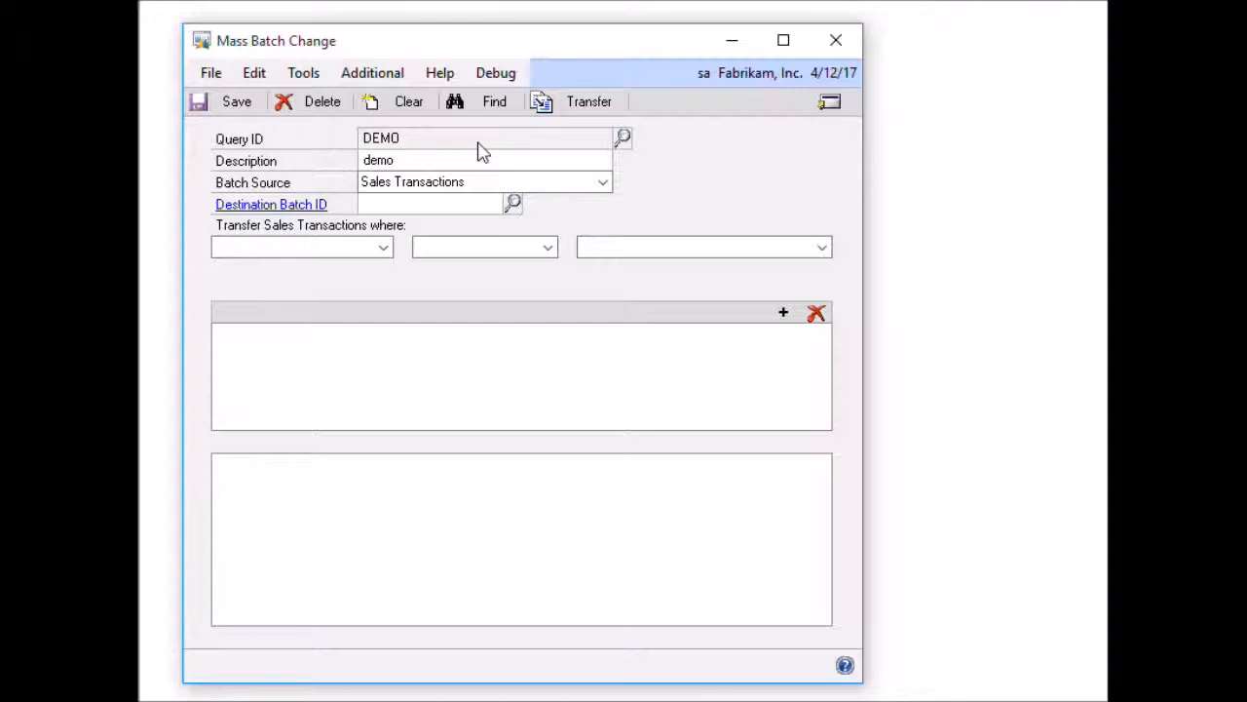
pyautogui.press('Tab')
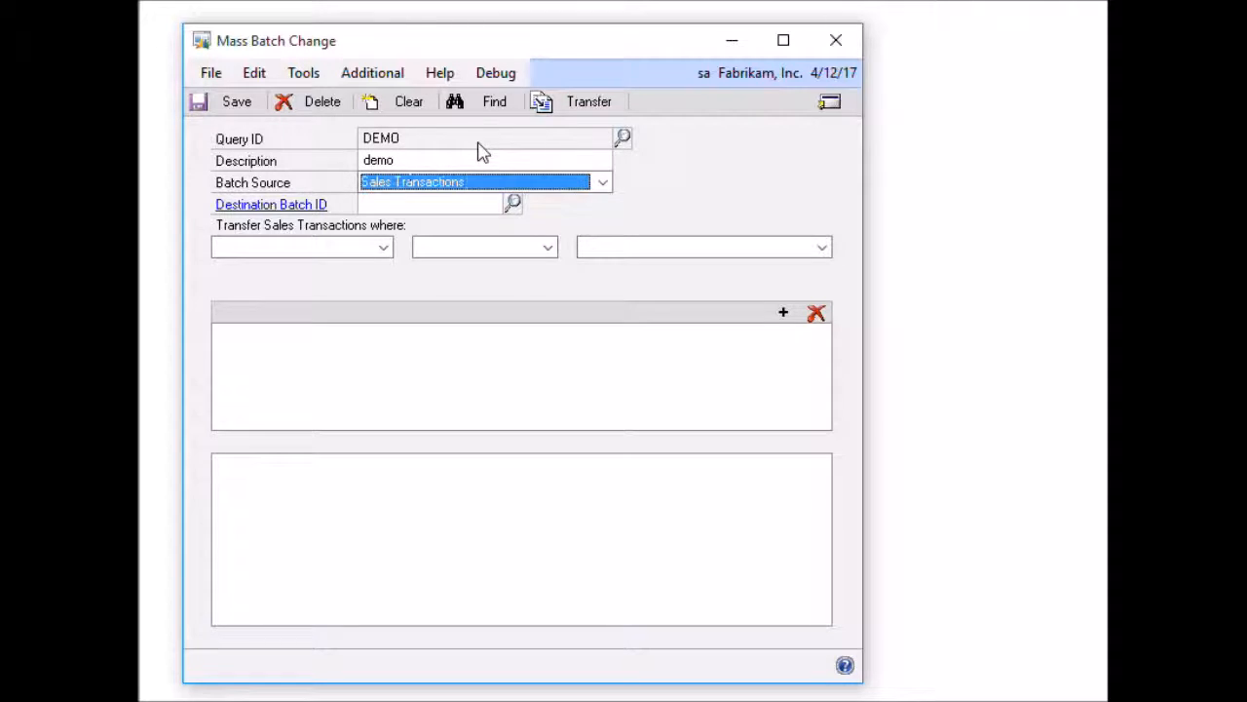
pyautogui.click(603, 184)
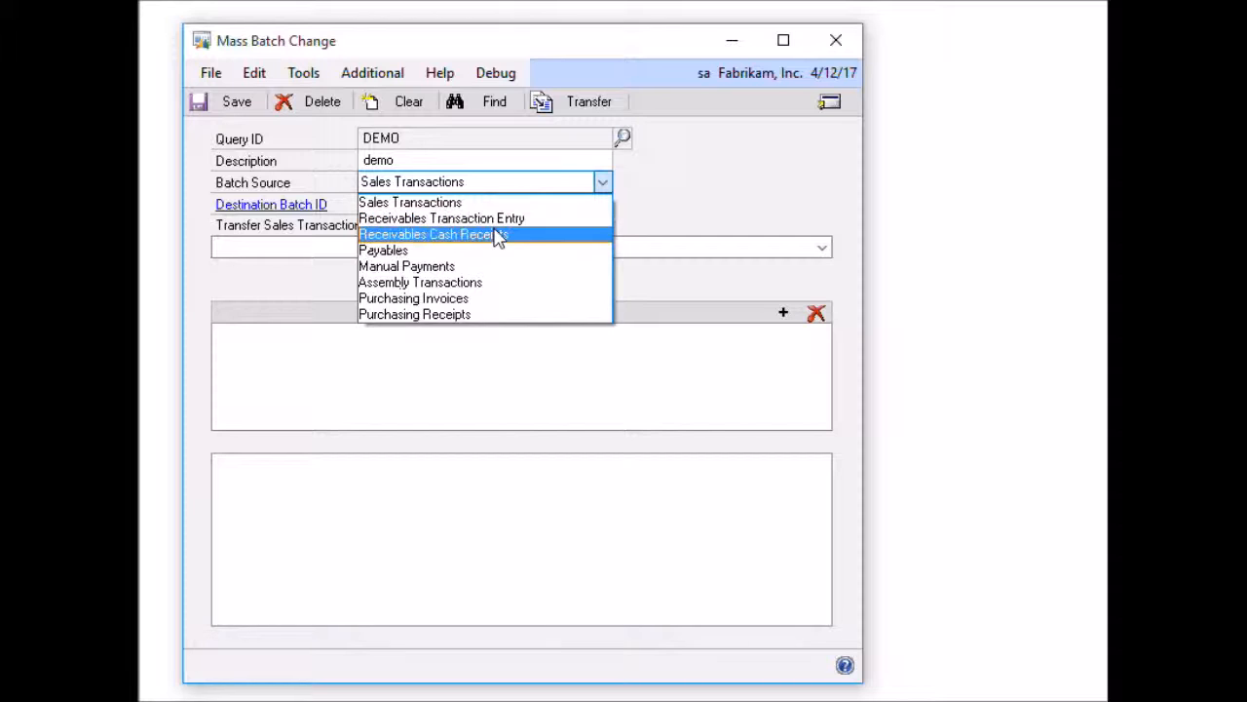
pyautogui.click(453, 203)
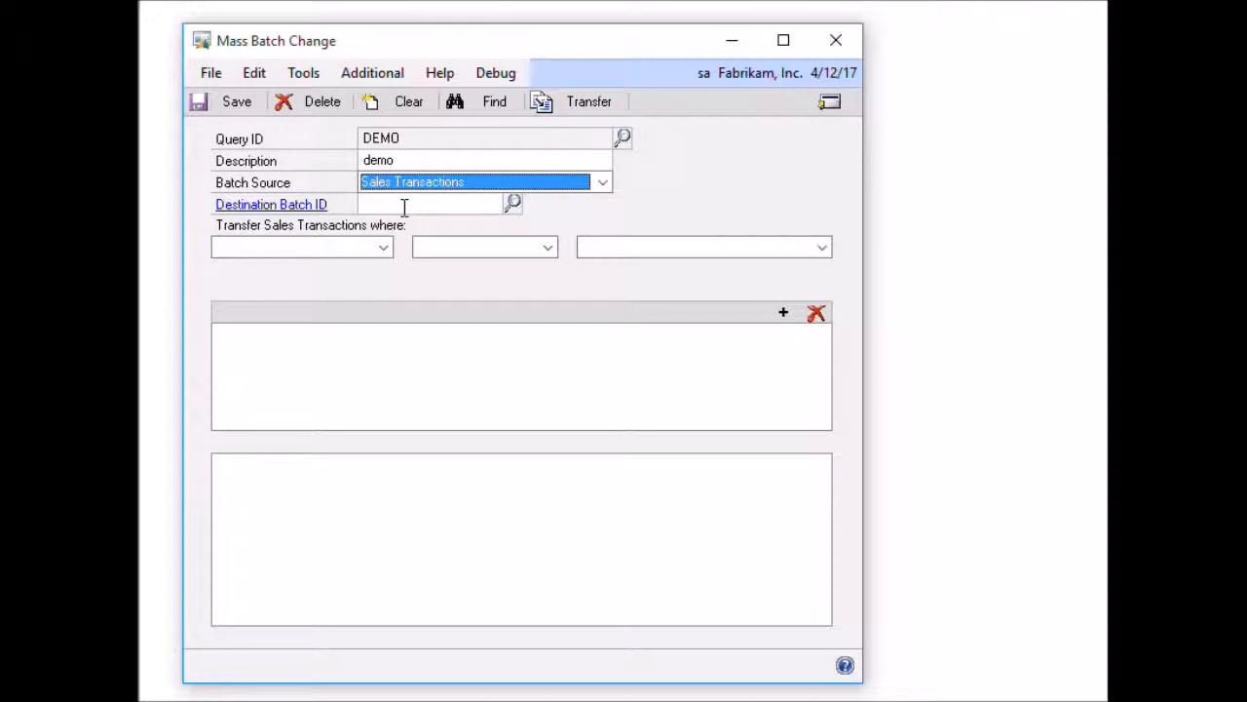
# - Set the destination batch ID to DEMO and add it as a new batch
pyautogui.click(412, 205)
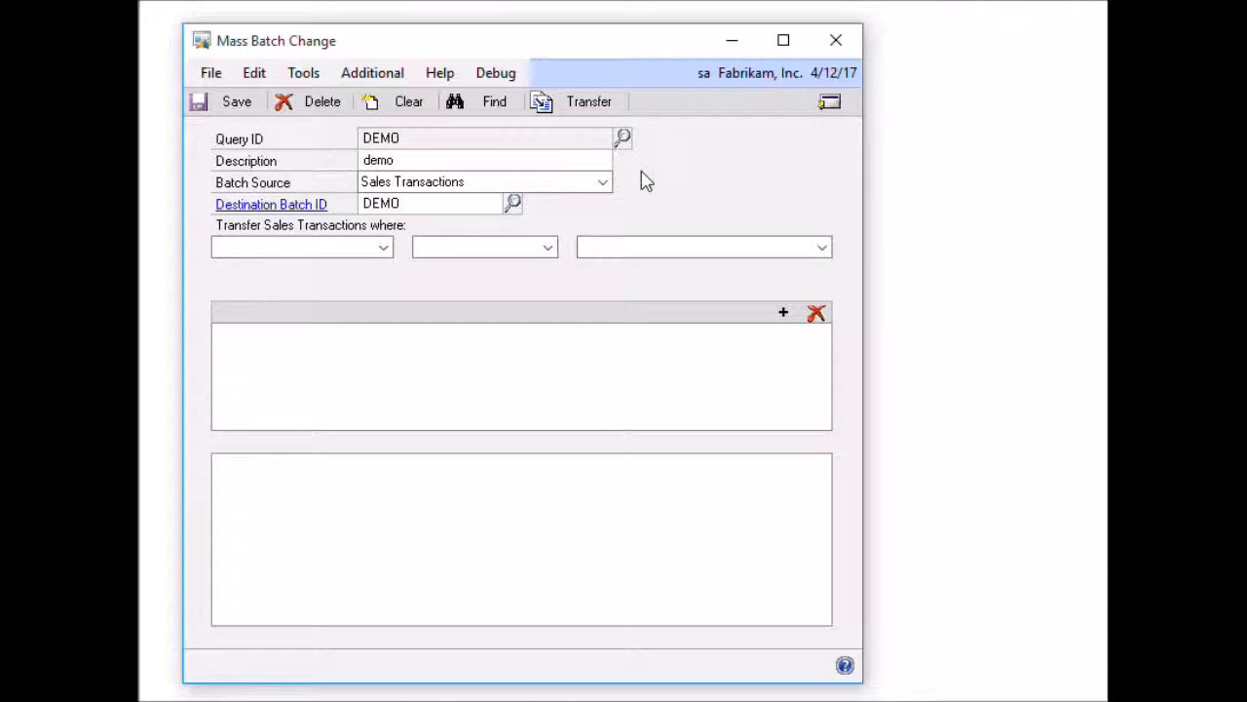
pyautogui.write('DEMO')
pyautogui.press('Tab')
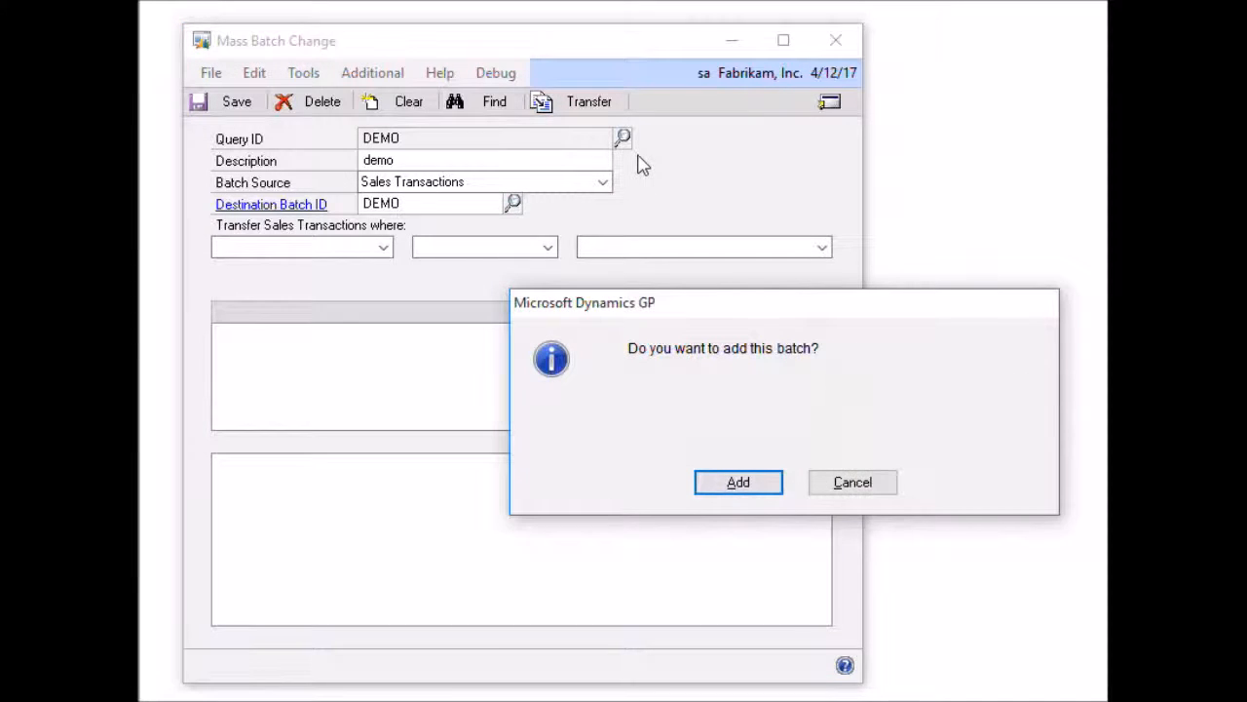
pyautogui.click(750, 487)
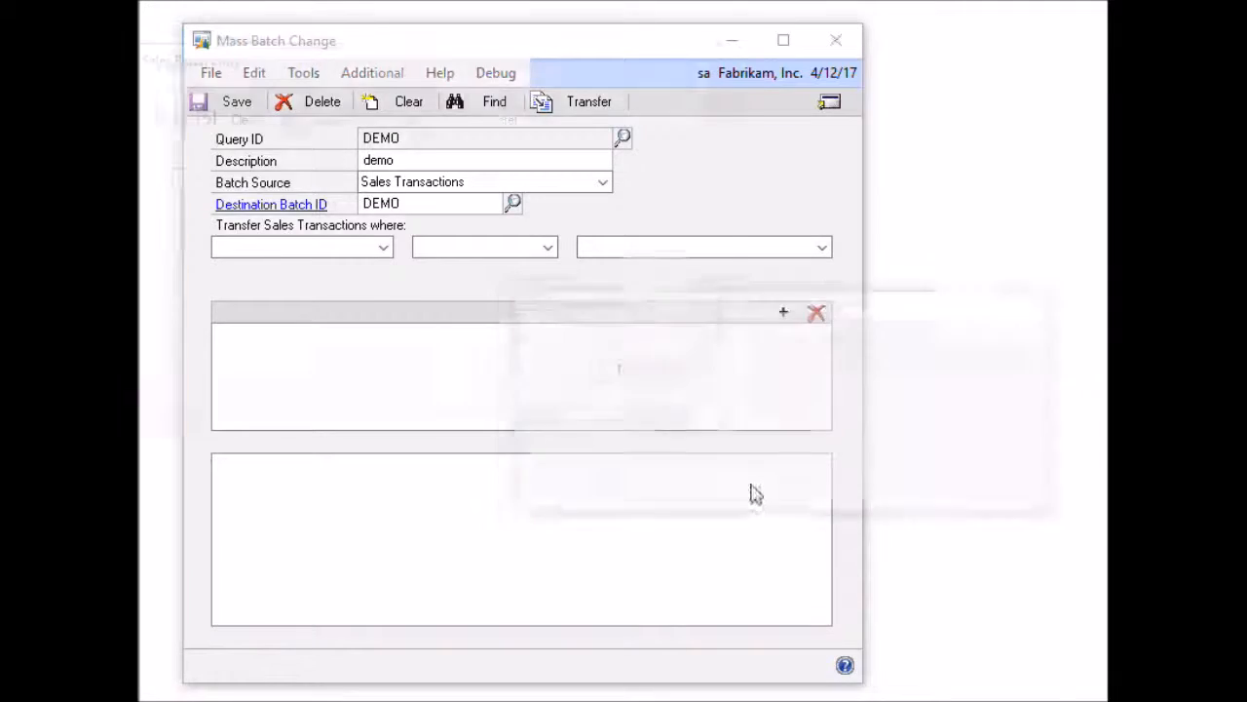
pyautogui.moveTo(250, 59); pyautogui.dragTo(369, 67)
pyautogui.click(248, 128)
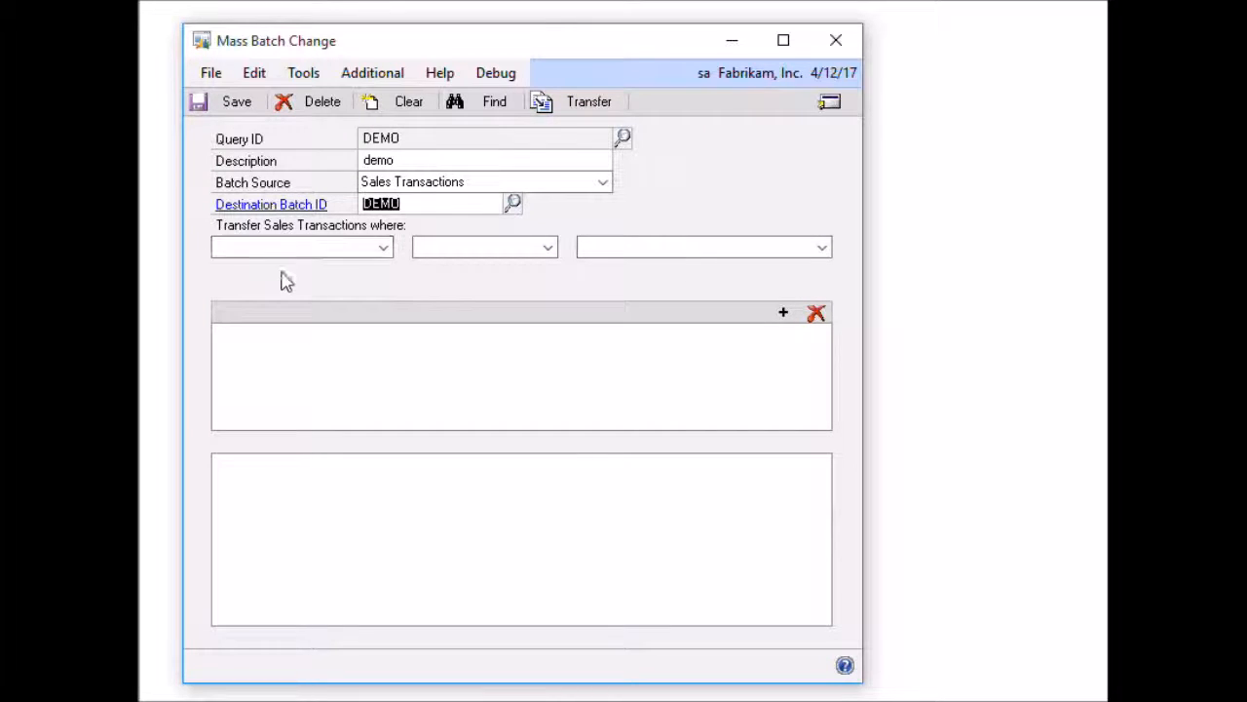
# - Review the fields available for the transfer condition and choose SOP Type
pyautogui.click(385, 249)
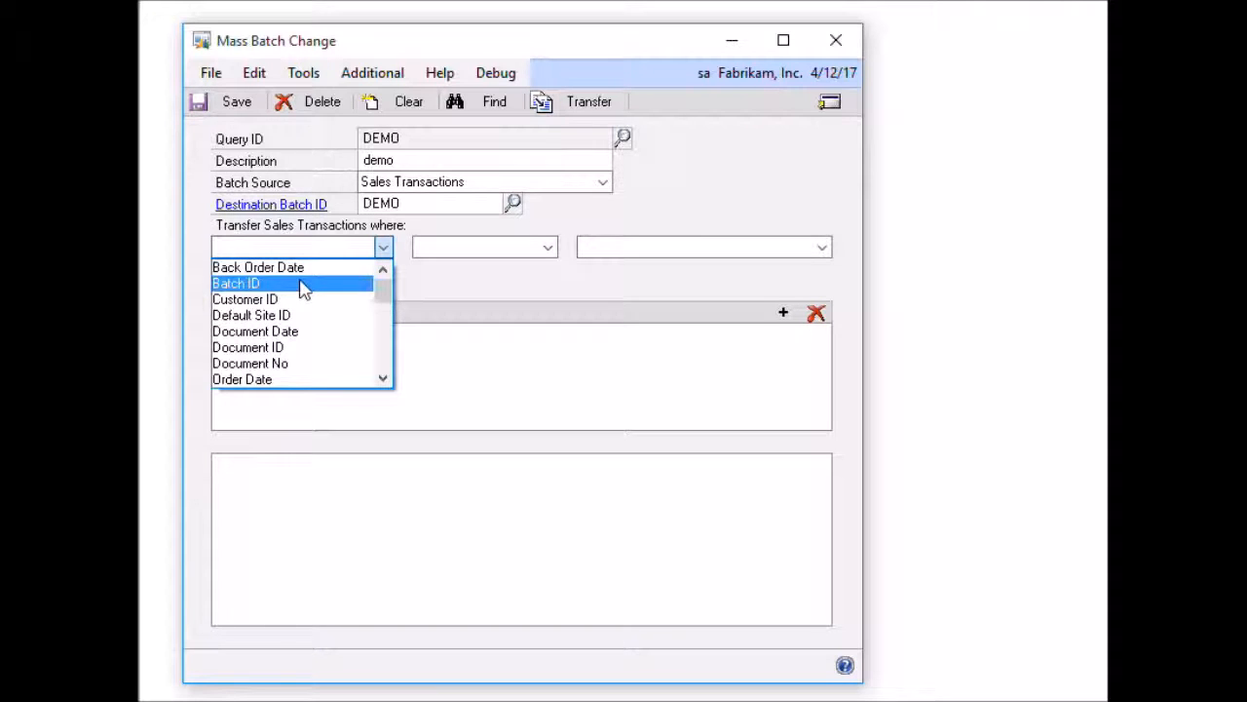
pyautogui.click(384, 379)
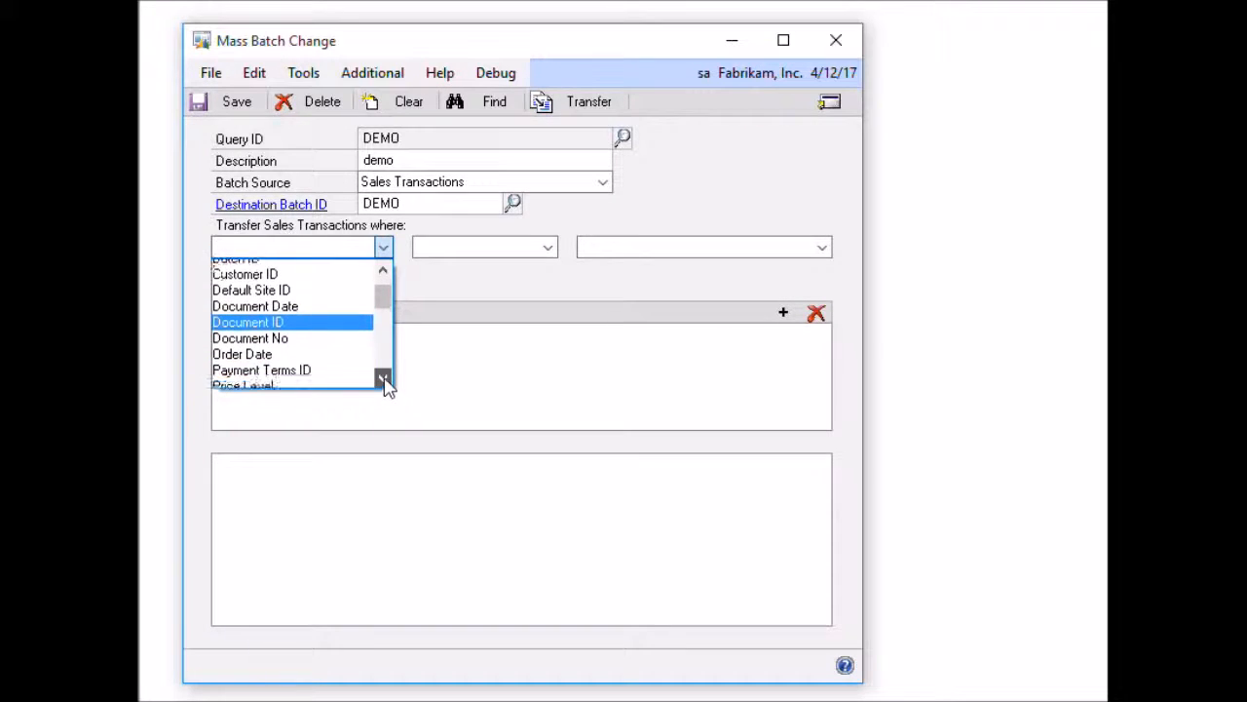
pyautogui.moveTo(386, 382); pyautogui.dragTo(386, 378)
pyautogui.click(382, 354)
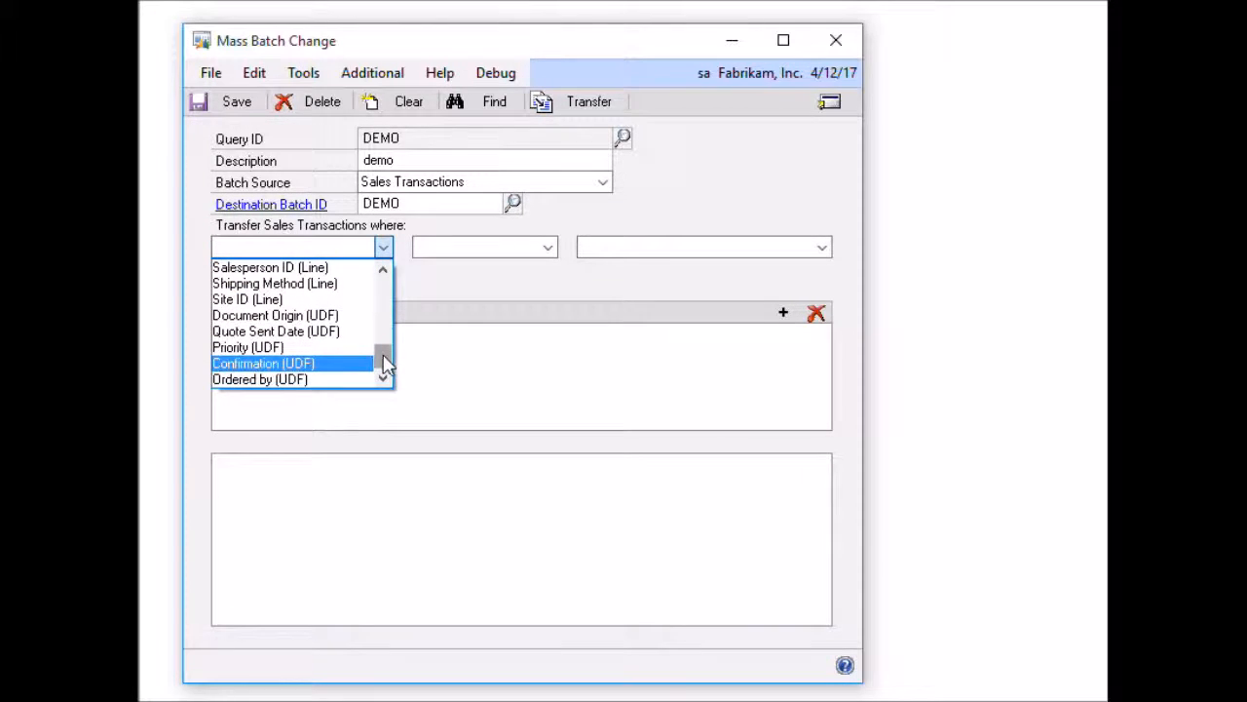
pyautogui.moveTo(384, 361); pyautogui.dragTo(392, 302)
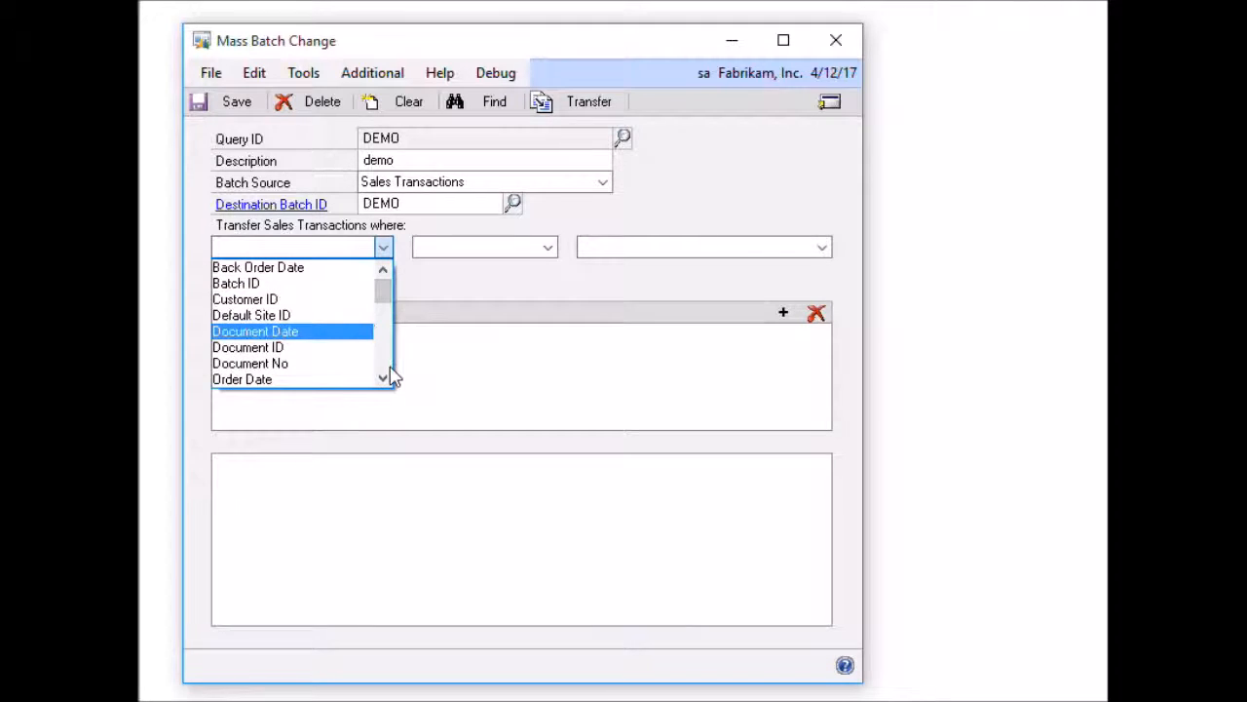
pyautogui.click(383, 378)
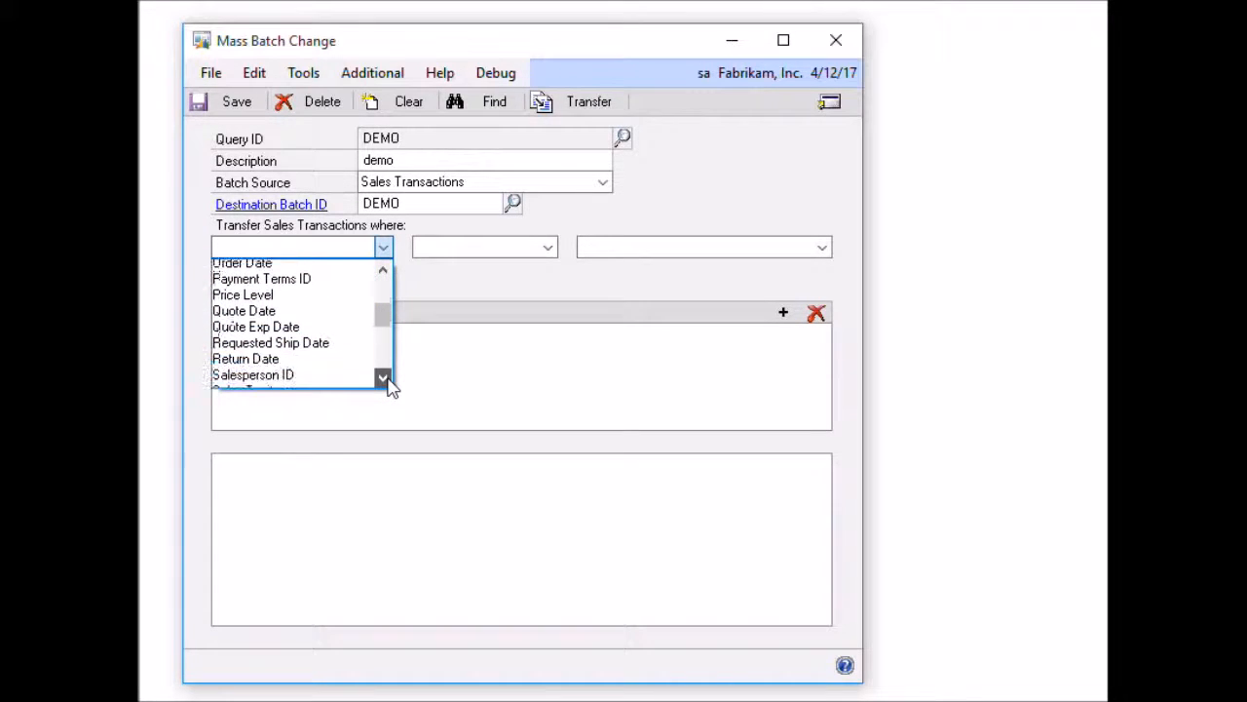
pyautogui.click(287, 329)
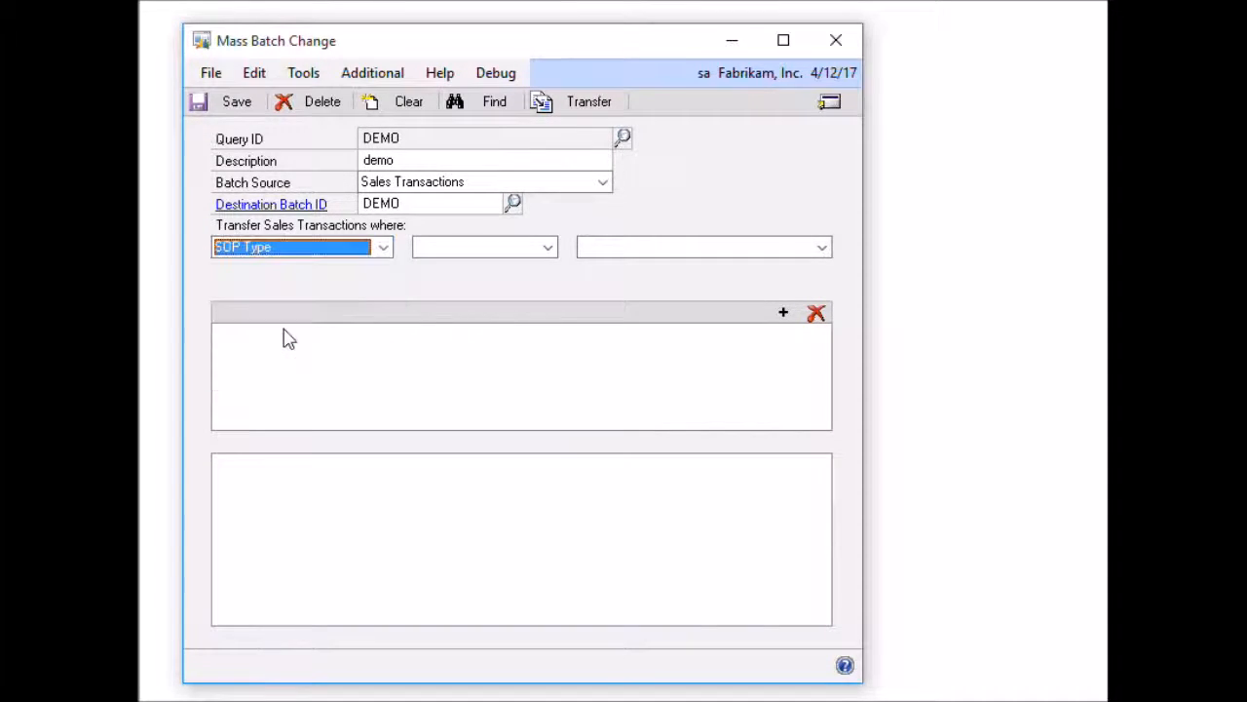
# - Complete the SOP Type condition as equals Order, add it to the query and find the matching transactions
pyautogui.click(547, 248)
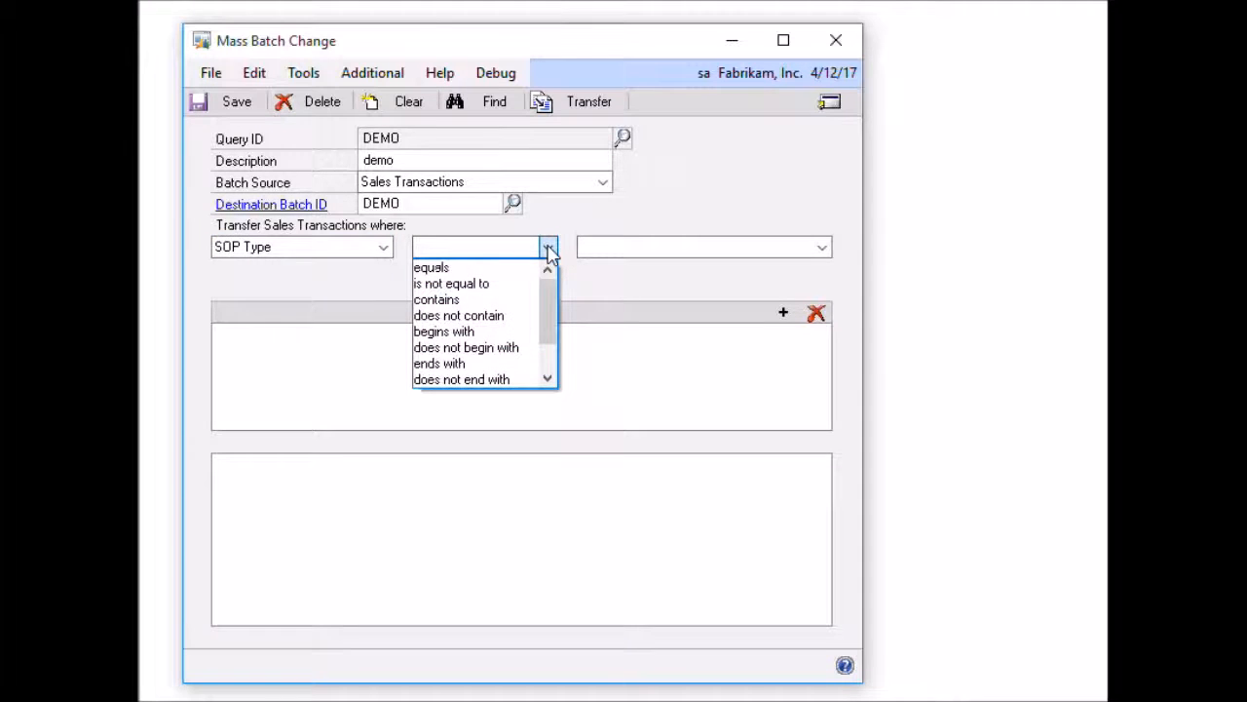
pyautogui.click(436, 269)
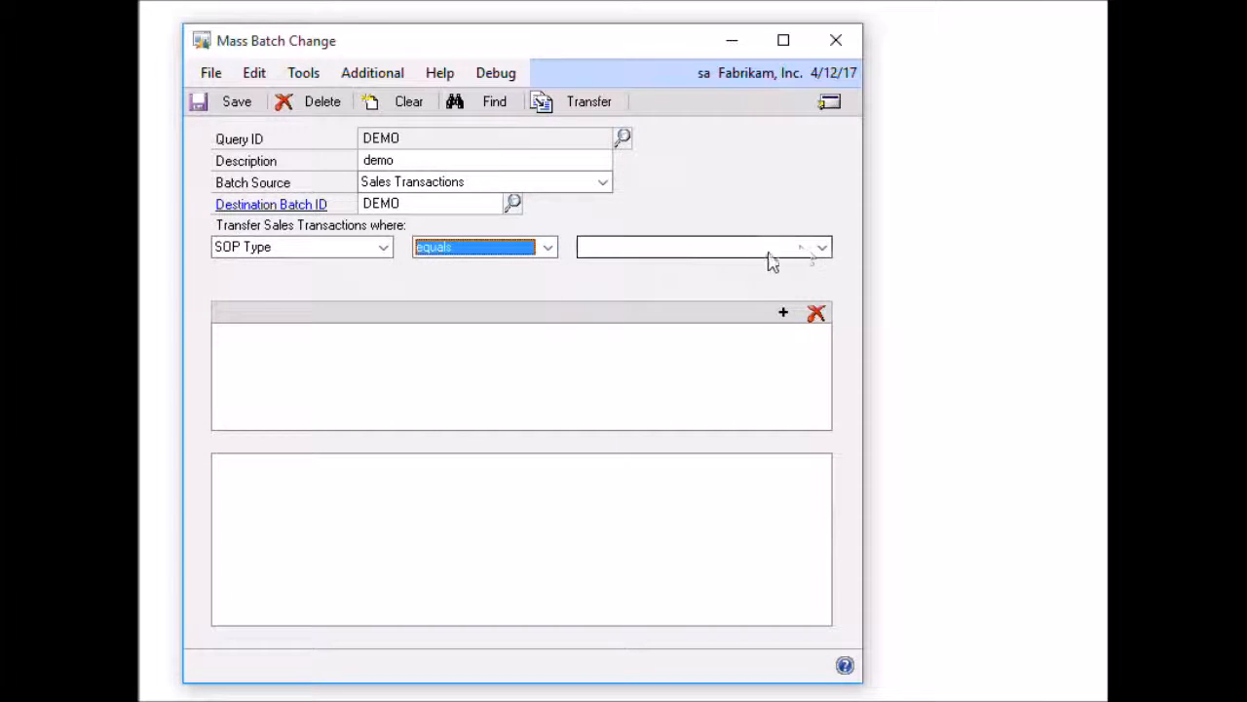
pyautogui.click(822, 247)
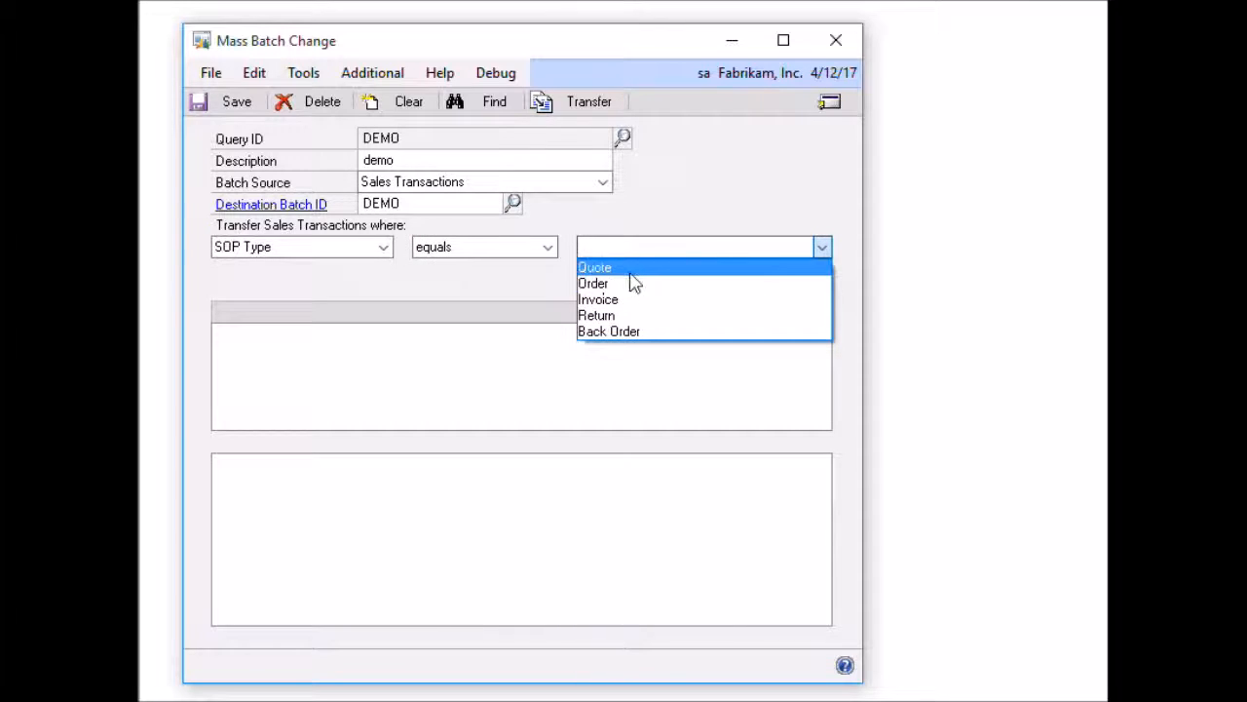
pyautogui.click(621, 285)
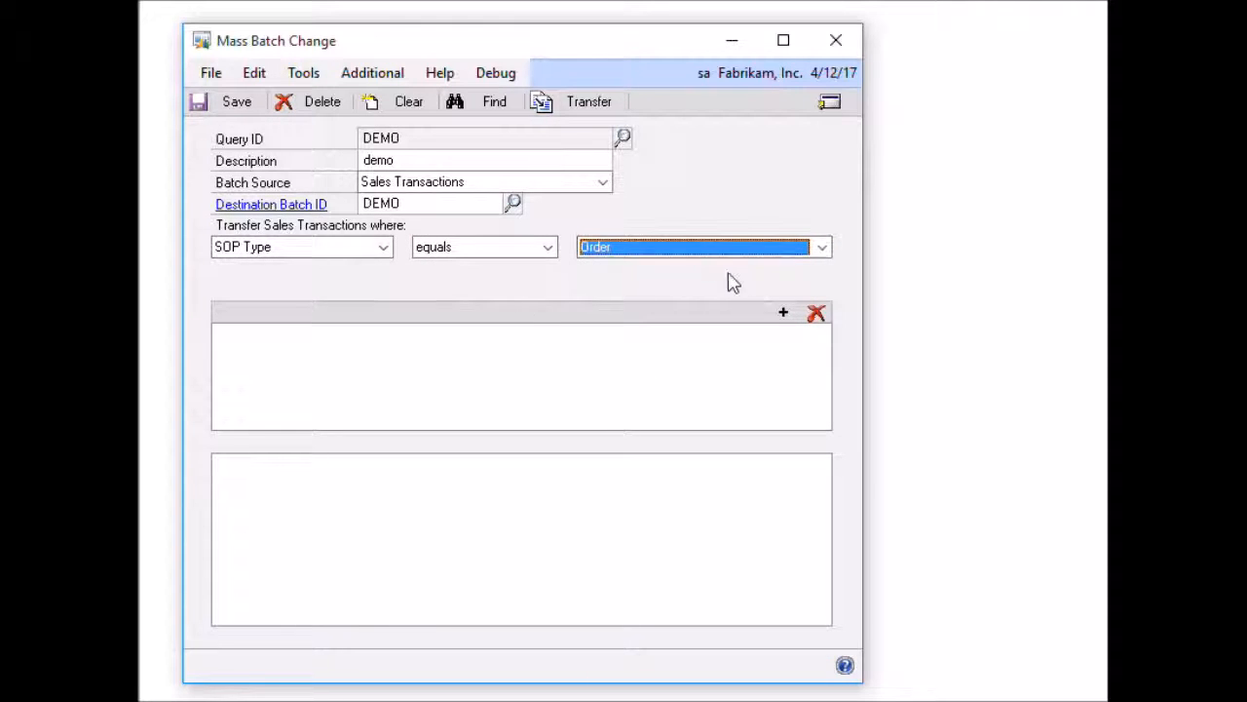
pyautogui.click(784, 312)
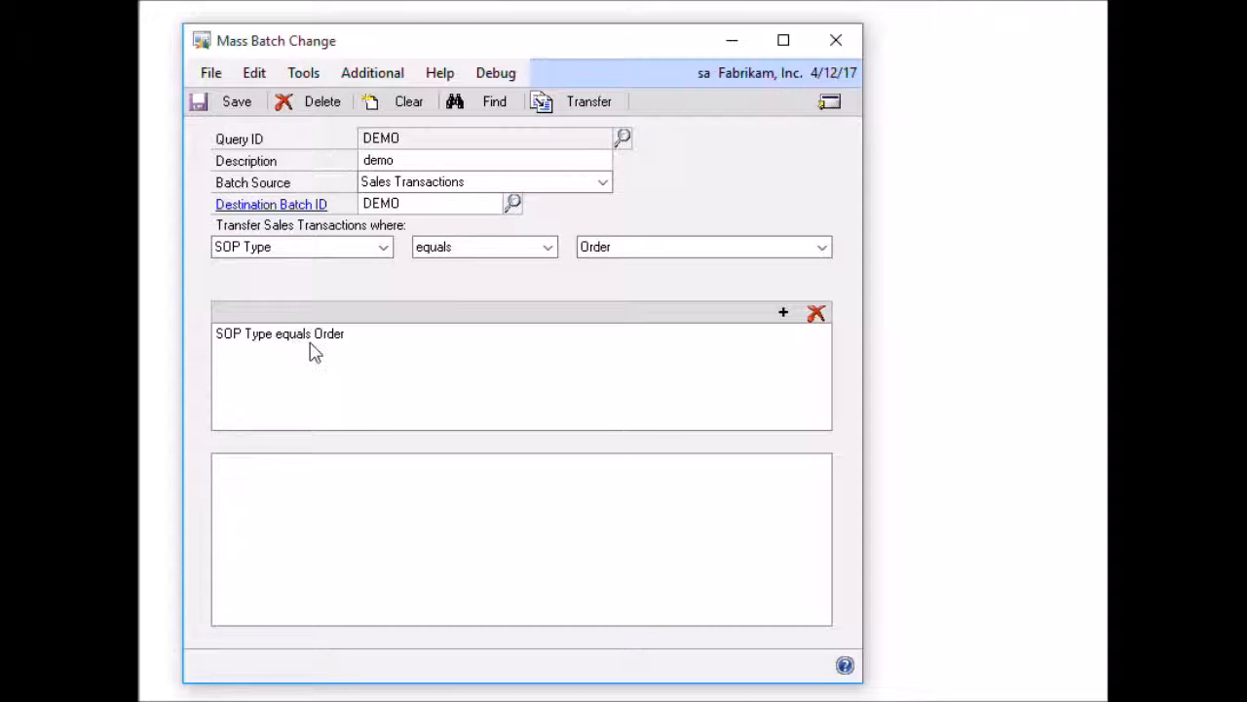
pyautogui.click(493, 108)
pyautogui.moveTo(824, 510); pyautogui.dragTo(691, 509)
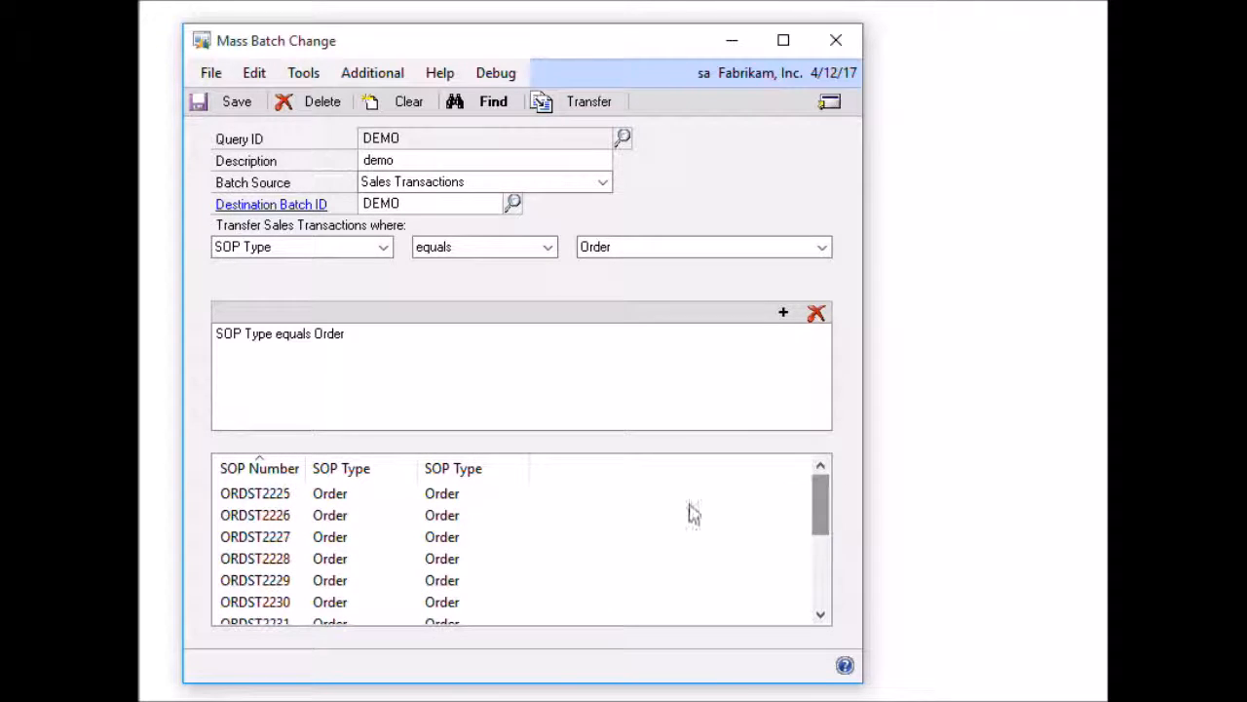
# - Add a second condition that Customer ID contains the wanted customer's partial ID, and find the matching orders
pyautogui.click(384, 247)
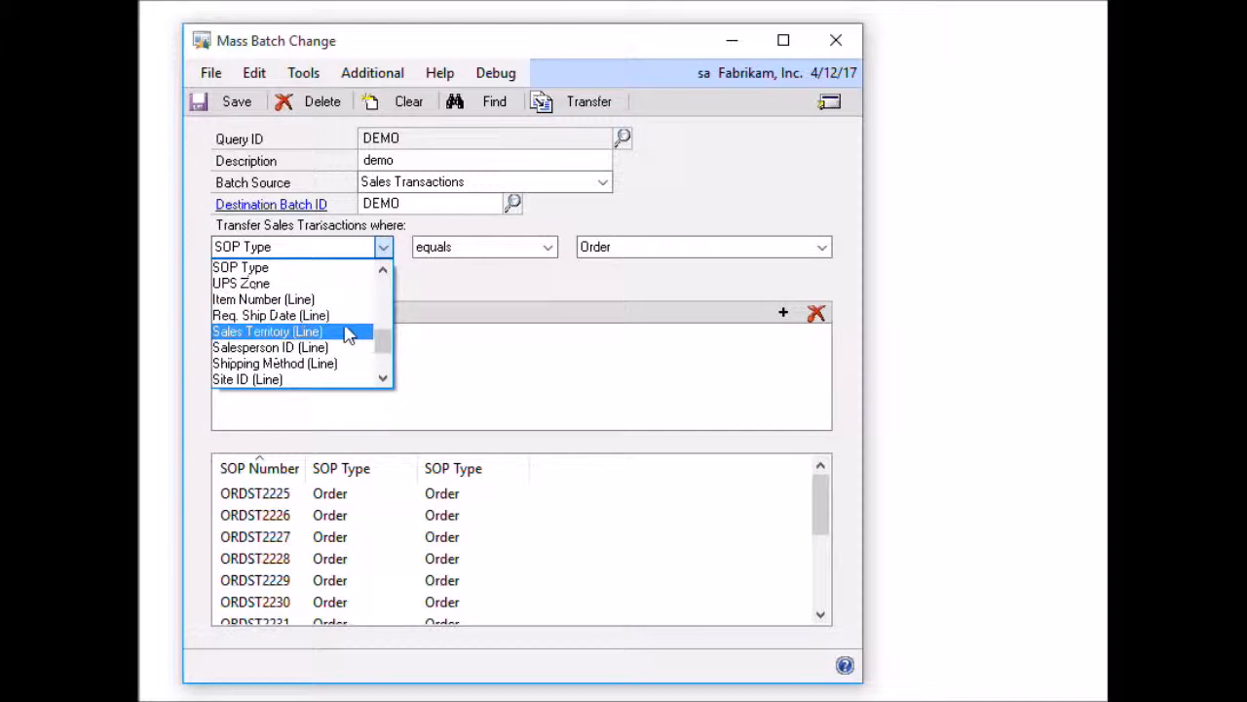
pyautogui.moveTo(386, 340); pyautogui.dragTo(387, 297)
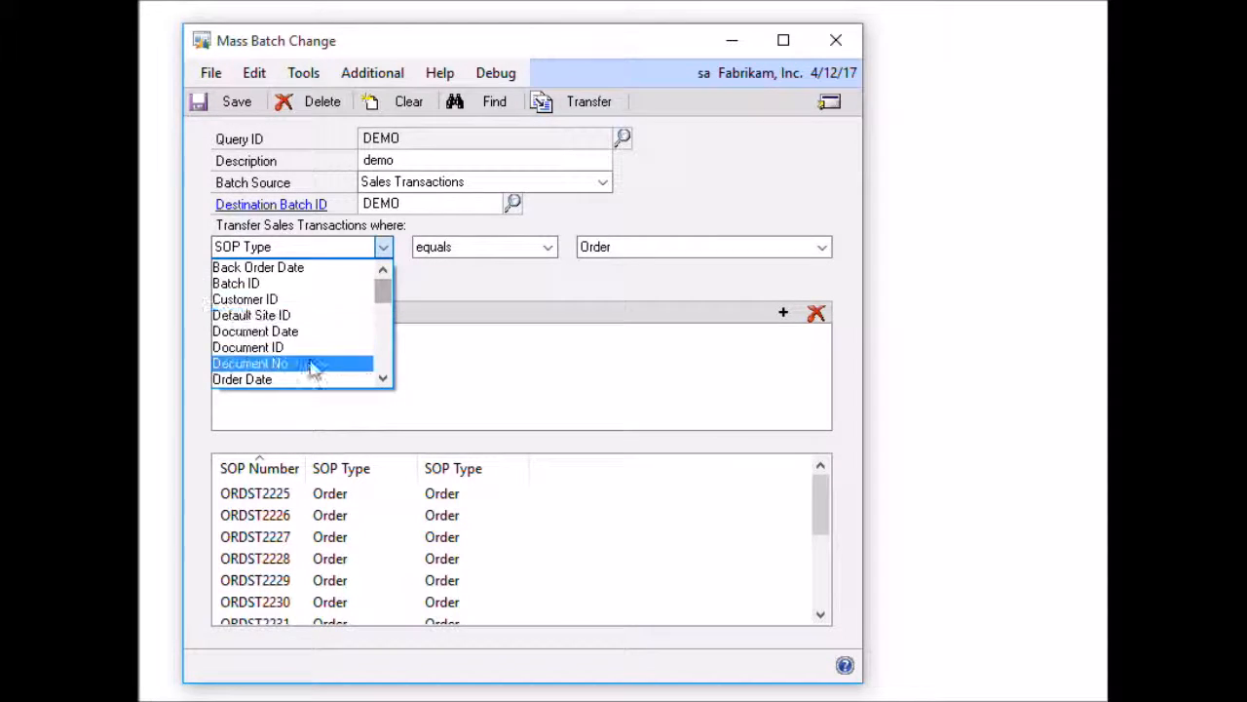
pyautogui.click(272, 303)
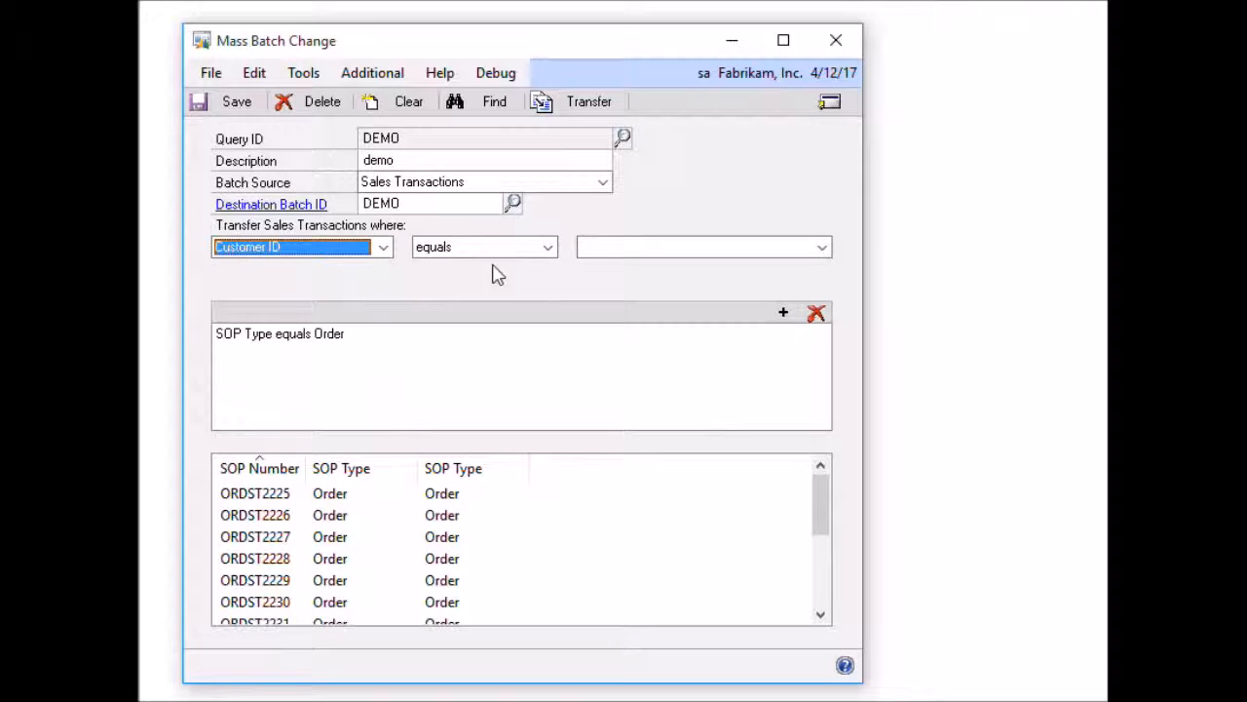
pyautogui.click(627, 246)
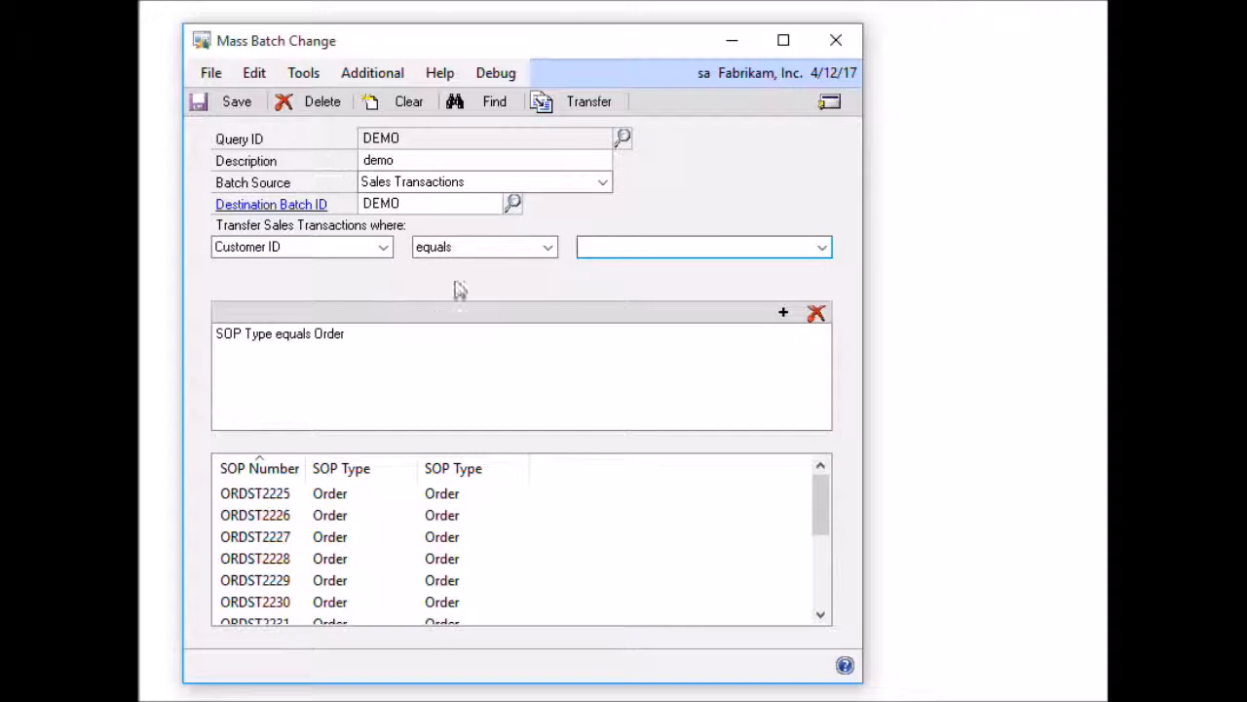
pyautogui.click(471, 250)
pyautogui.click(456, 299)
pyautogui.click(594, 246)
pyautogui.write('AARON')
pyautogui.click(783, 311)
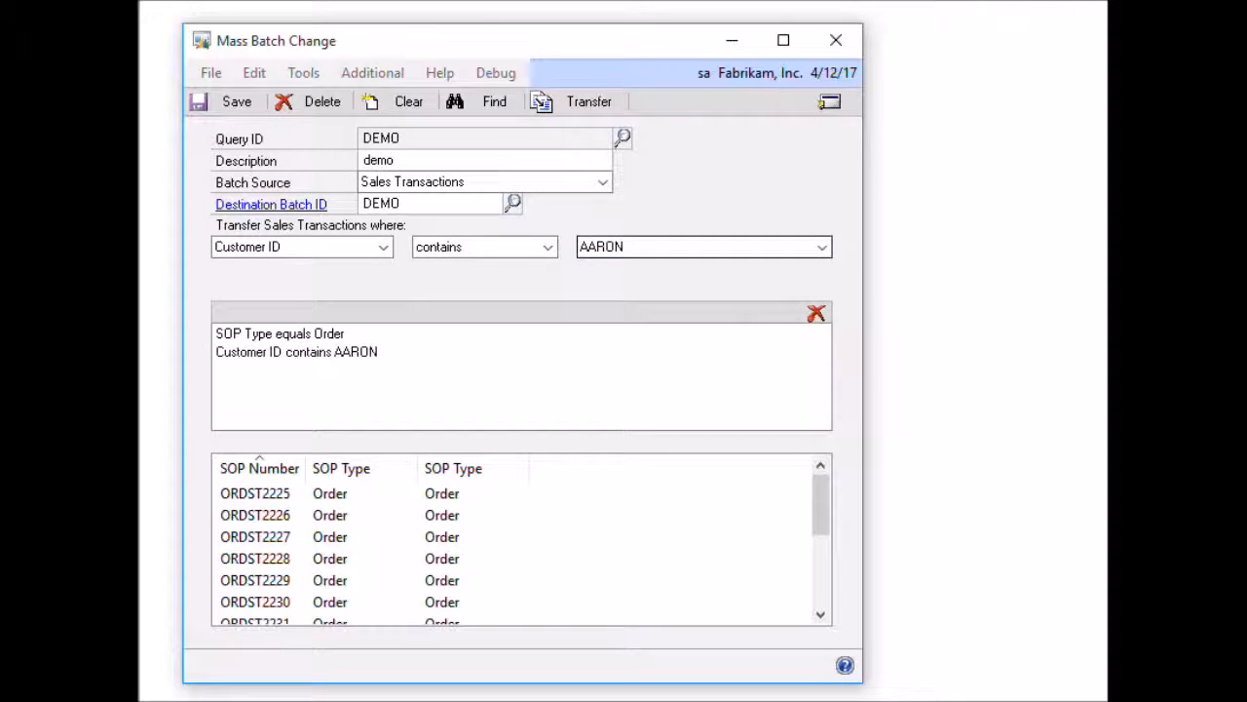
pyautogui.click(1095, 294)
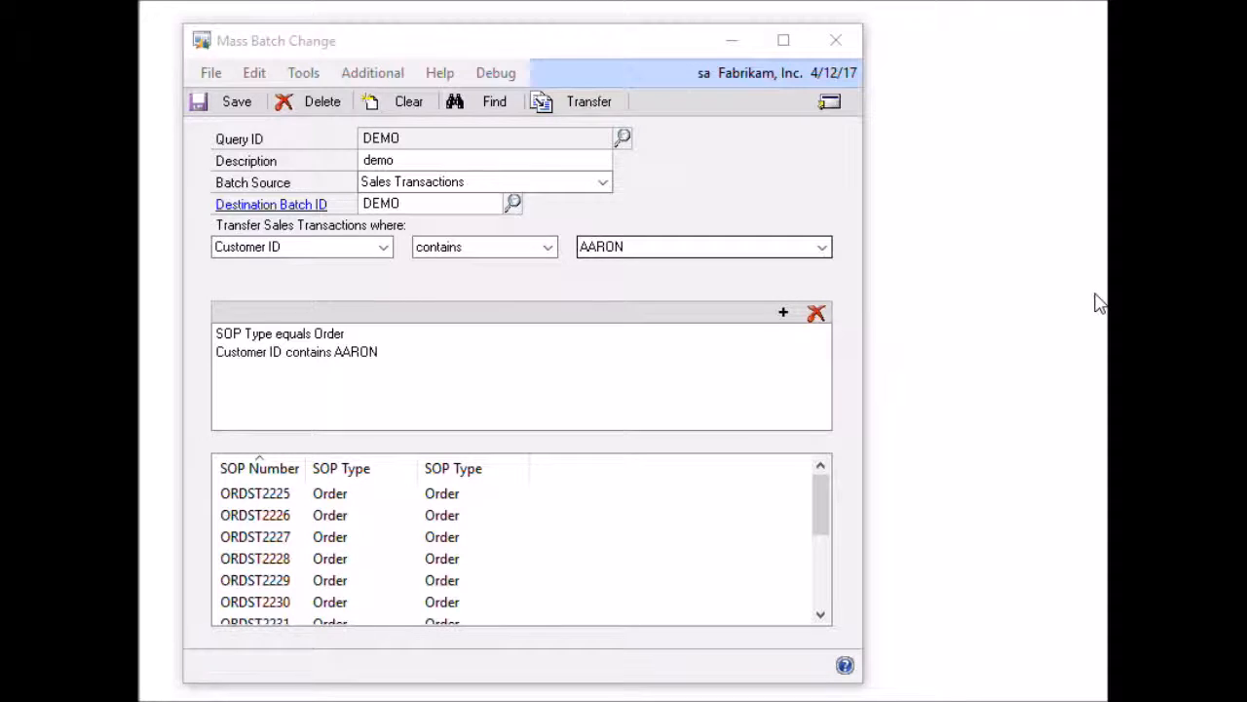
pyautogui.click(469, 101)
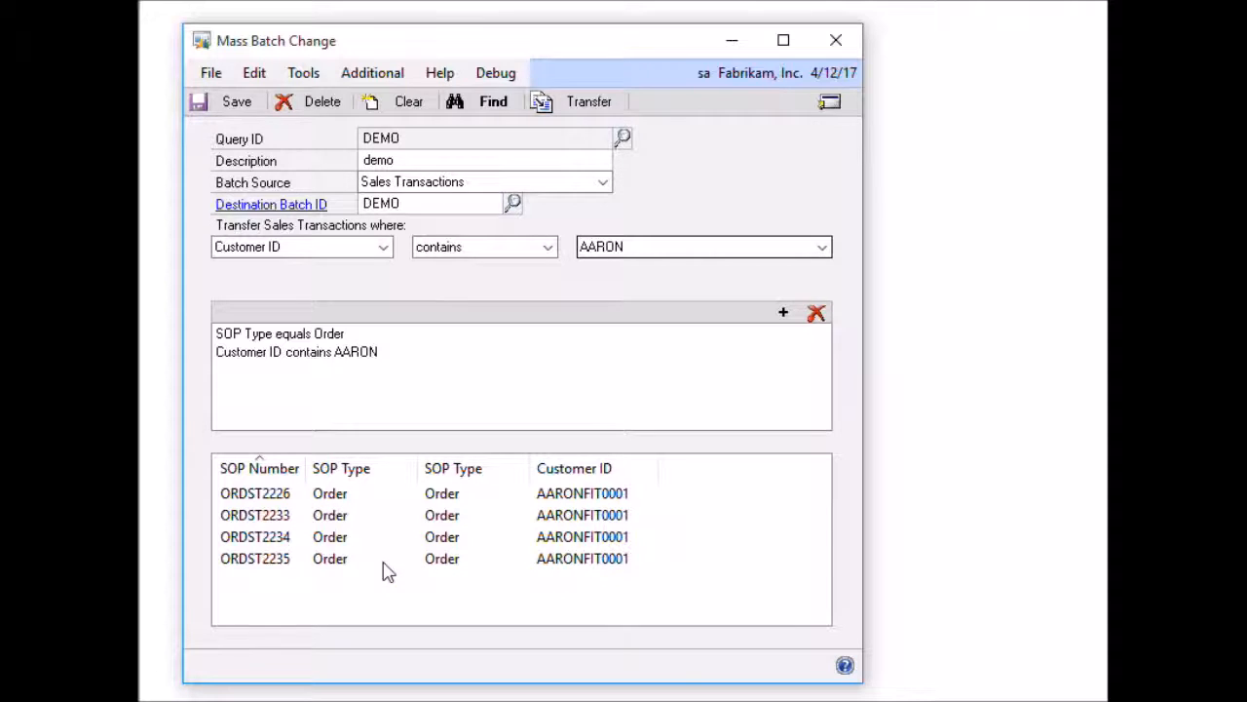
# - Try selecting several individual orders in the results, and the whole list as one range
pyautogui.click(280, 502)
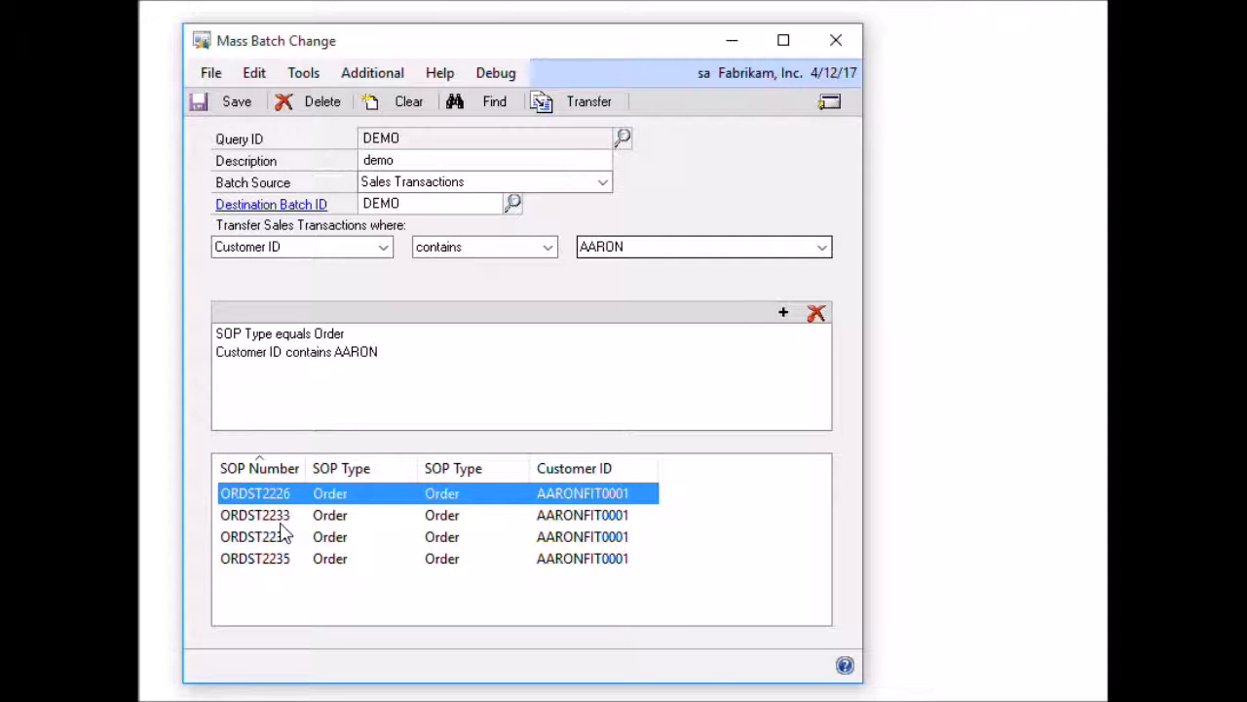
pyautogui.keyDown('ctrl'); pyautogui.click(284, 517); pyautogui.keyUp('ctrl')
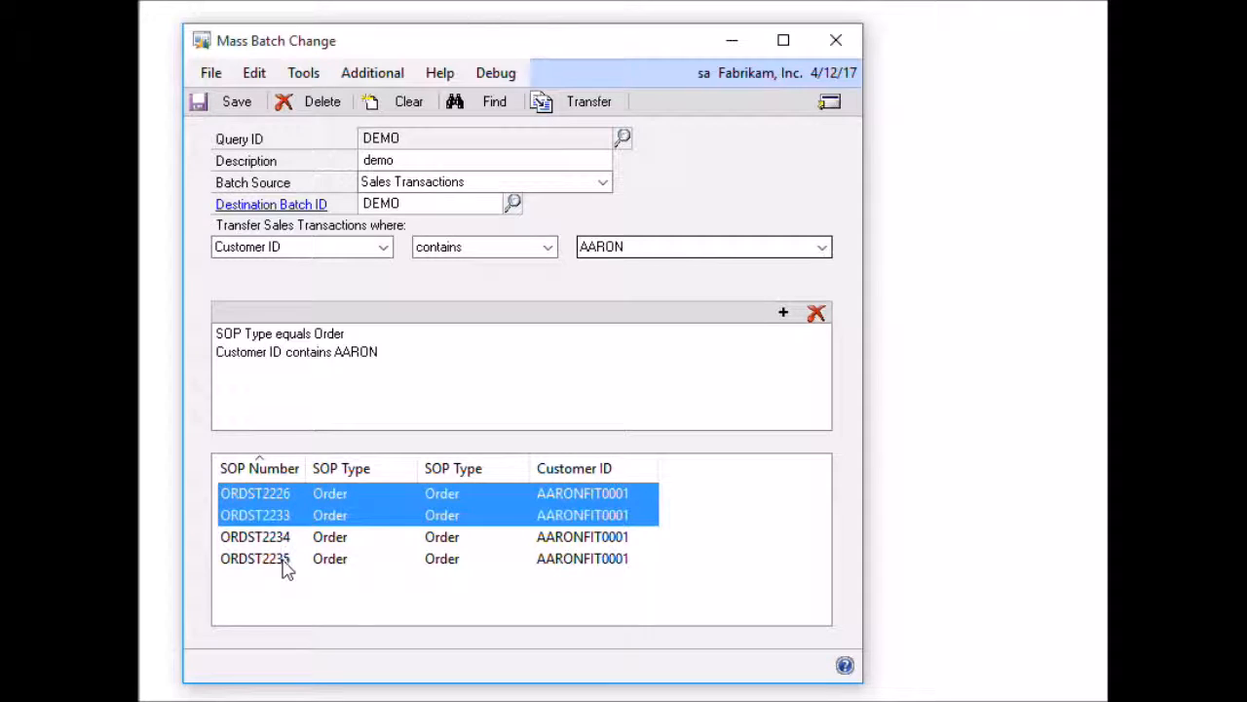
pyautogui.keyDown('ctrl'); pyautogui.click(282, 561); pyautogui.keyUp('ctrl')
pyautogui.click(276, 604)
pyautogui.click(277, 501)
pyautogui.click(278, 501)
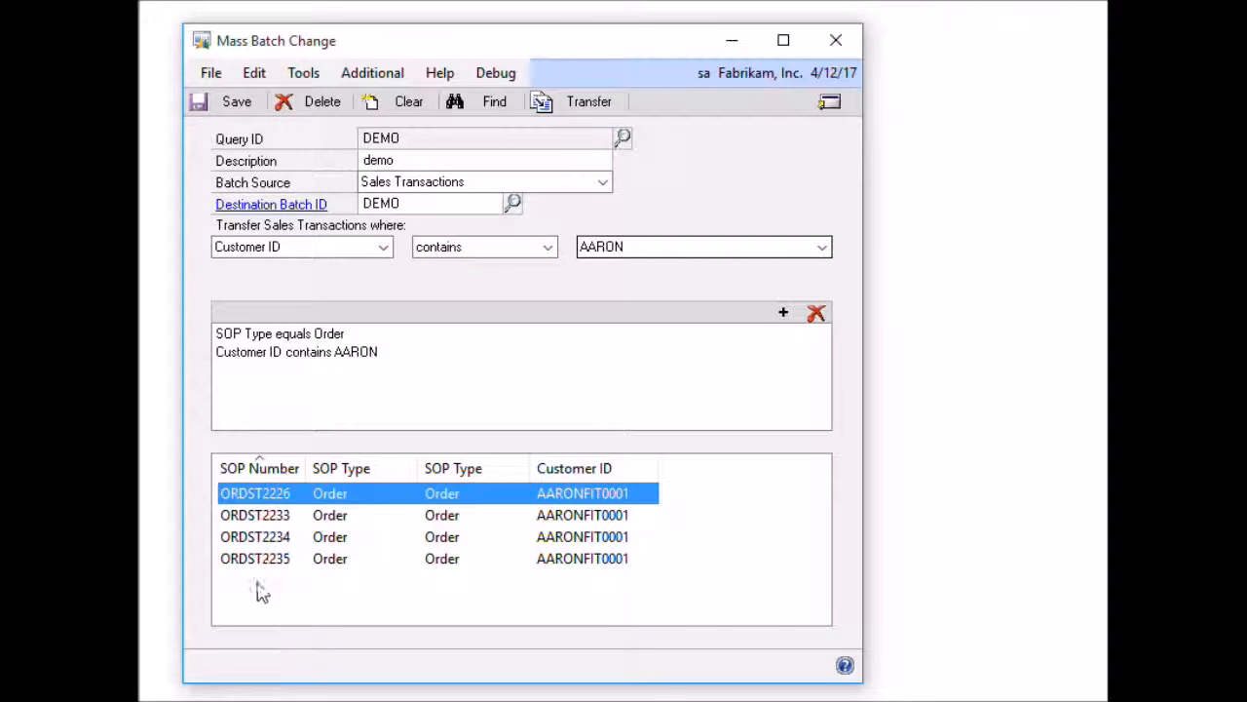
pyautogui.keyDown('shift'); pyautogui.click(283, 561); pyautogui.keyUp('shift')
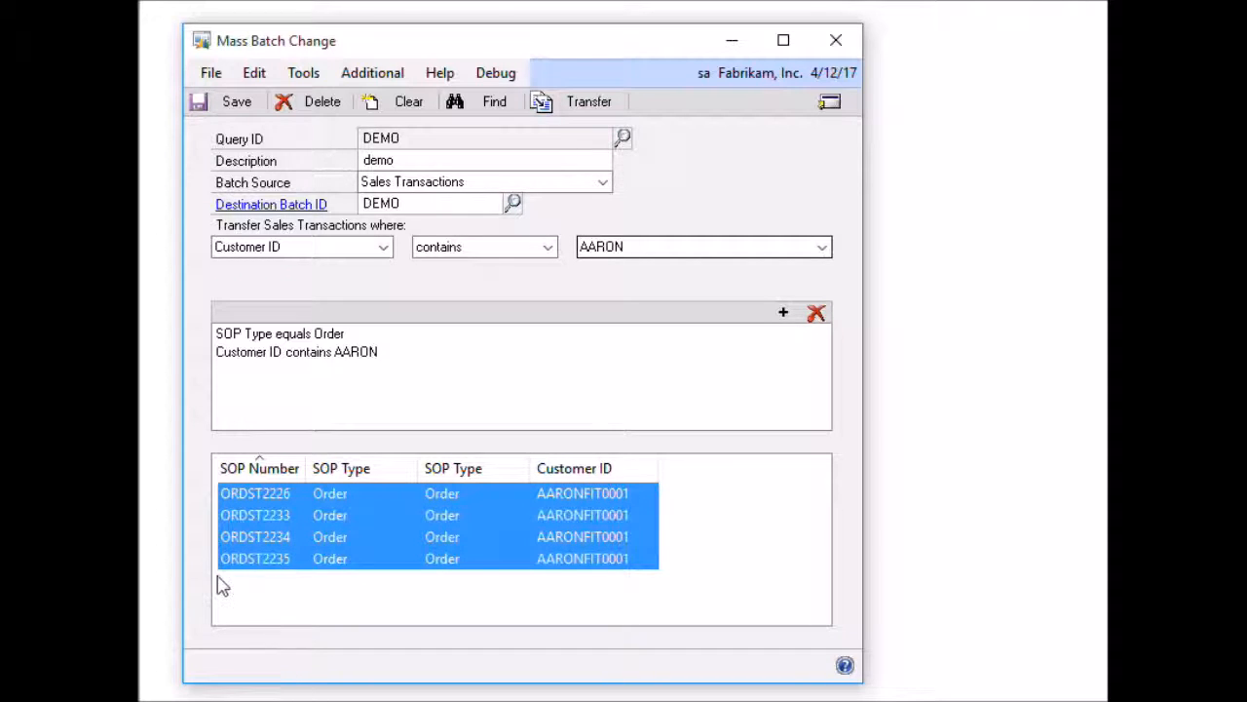
# - Select only the first order in the results and transfer it to the DEMO batch
pyautogui.click(280, 502)
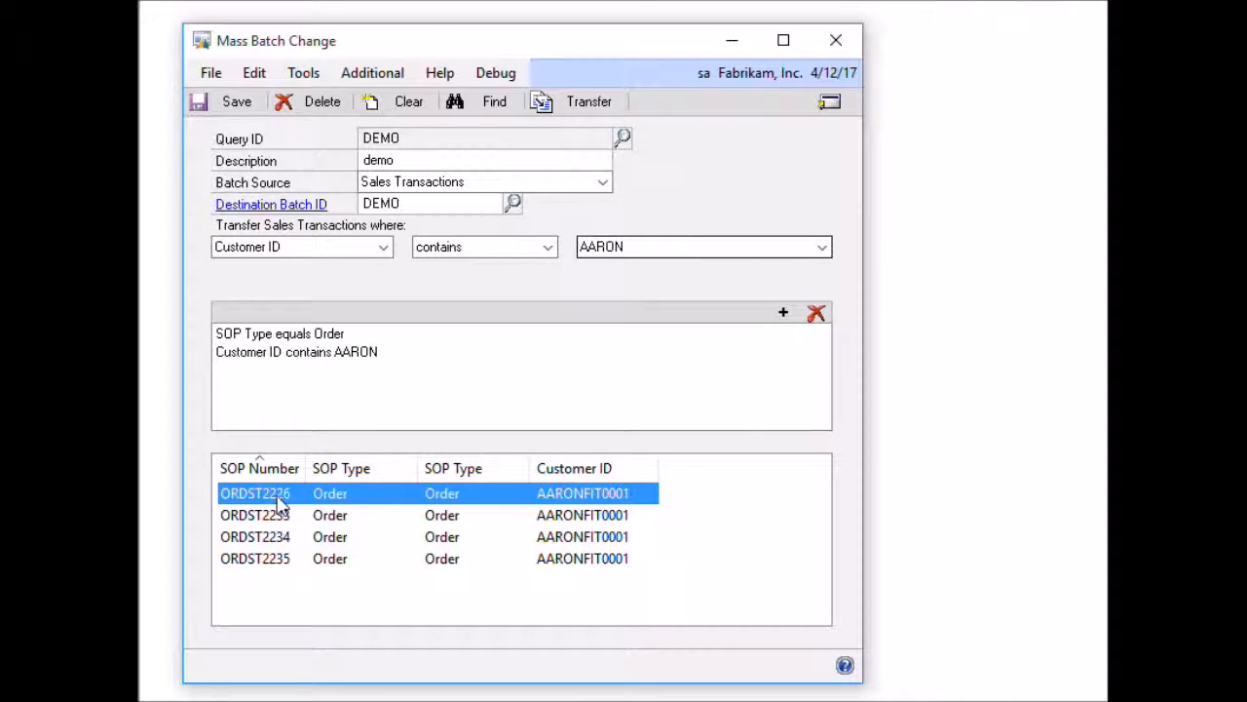
pyautogui.click(589, 105)
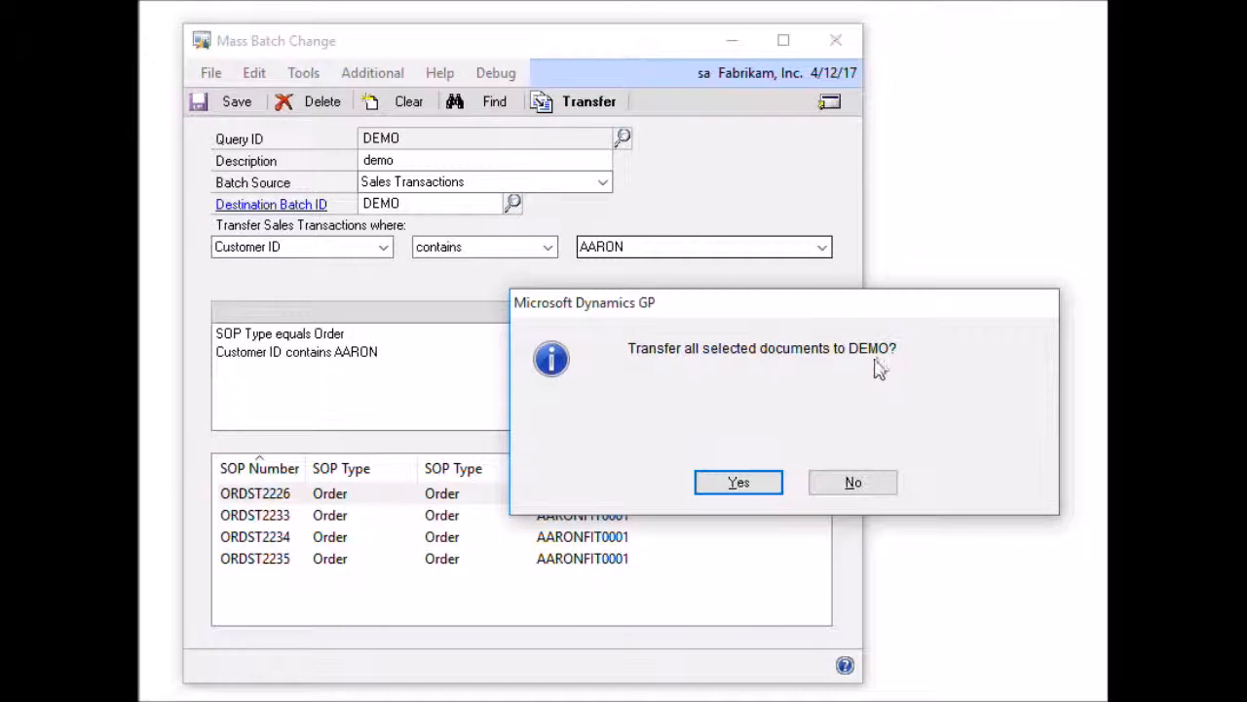
pyautogui.click(746, 483)
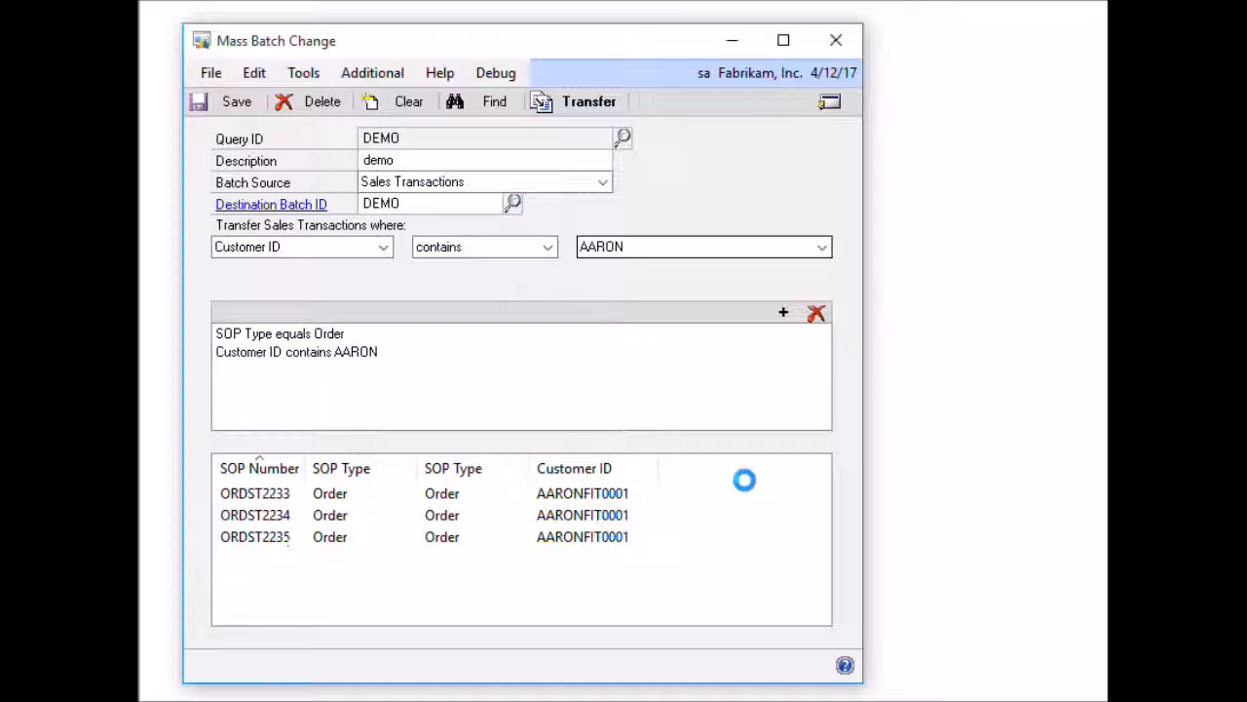
# - Find the matching orders again and open the first one to check its batch ID
pyautogui.click(490, 104)
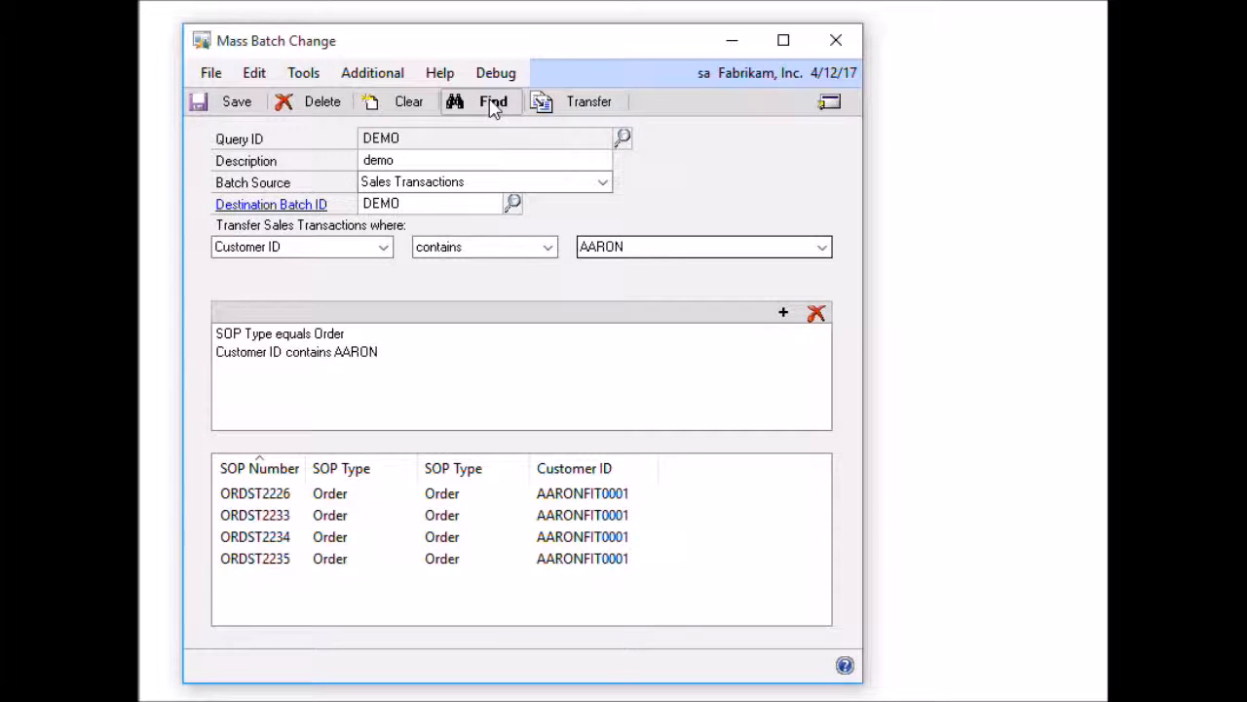
pyautogui.click(317, 502)
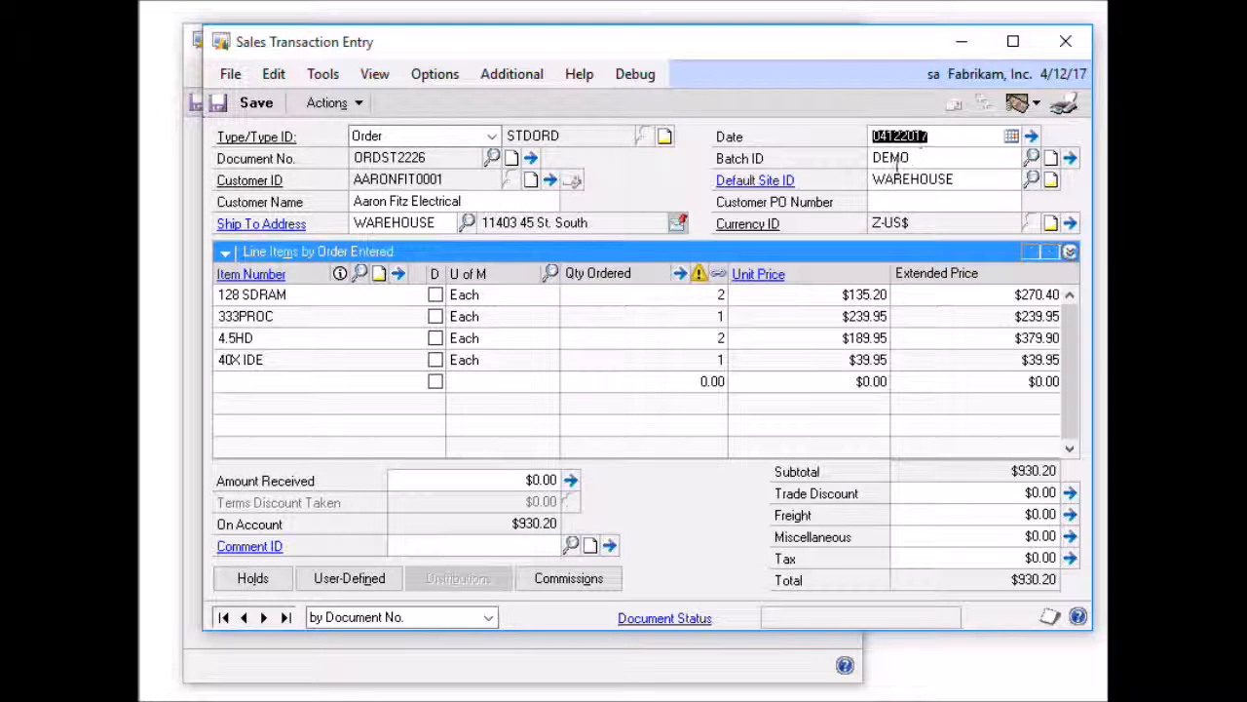
pyautogui.click(1072, 42)
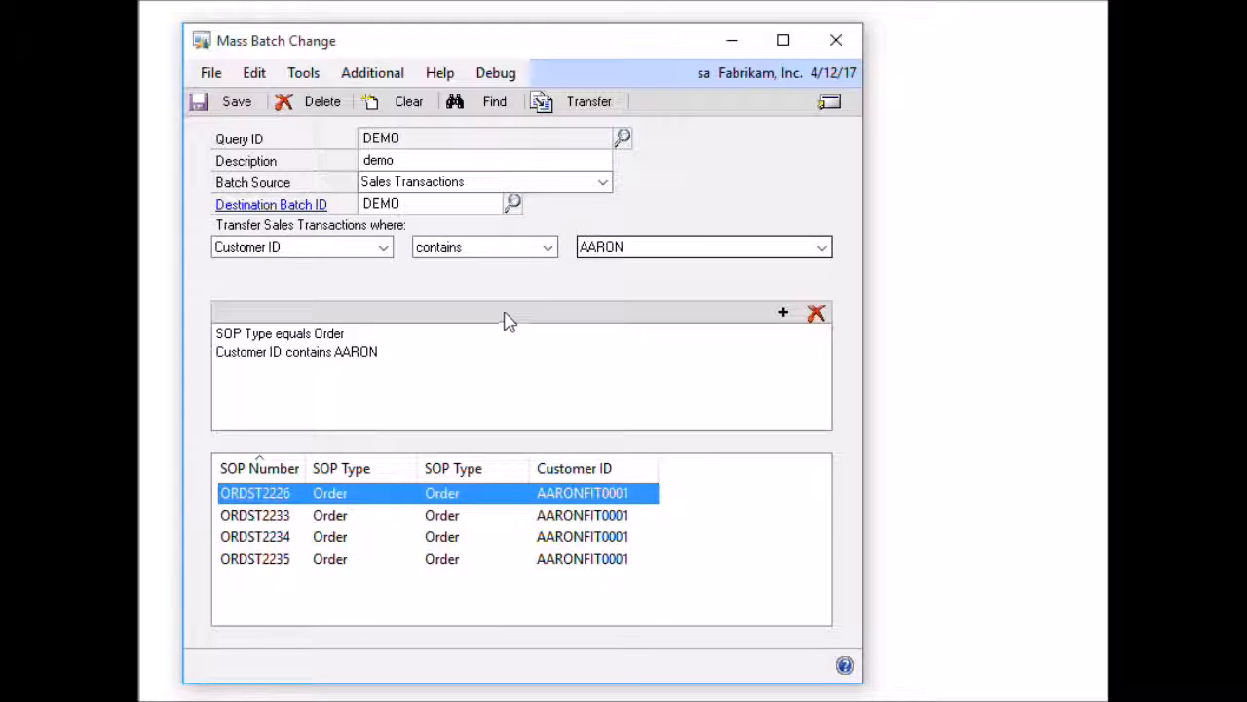
pyautogui.click(329, 245)
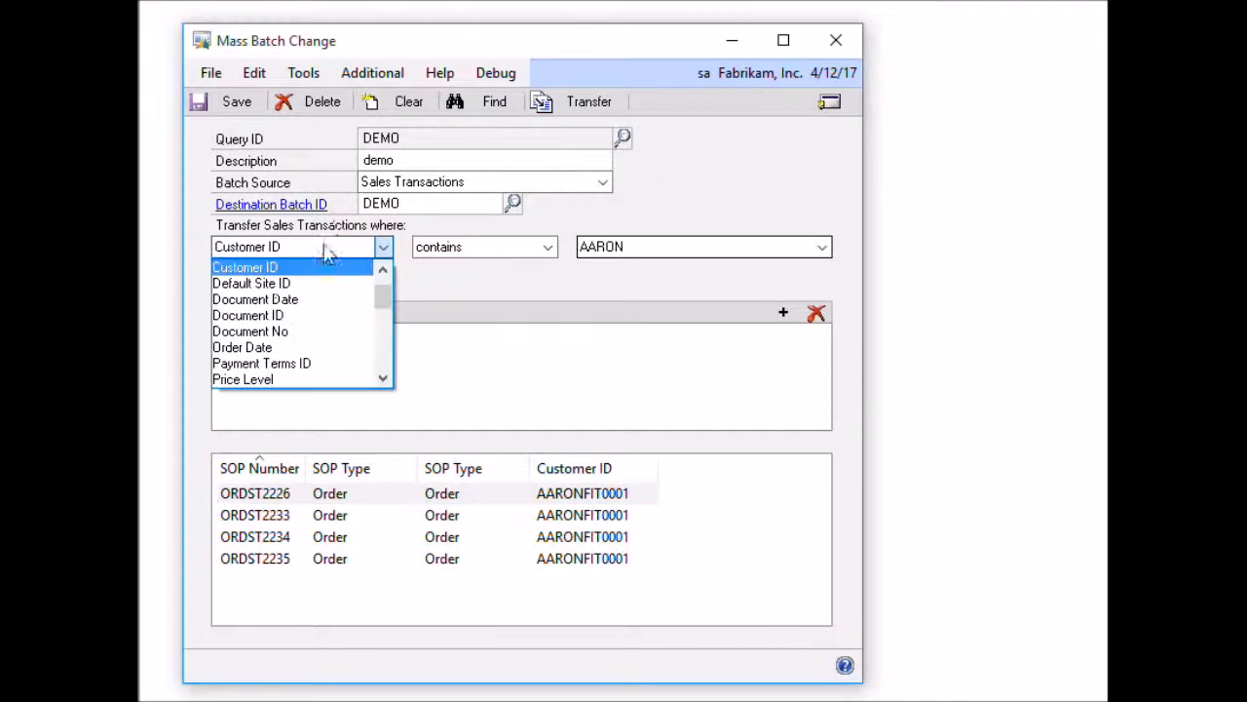
pyautogui.click(433, 289)
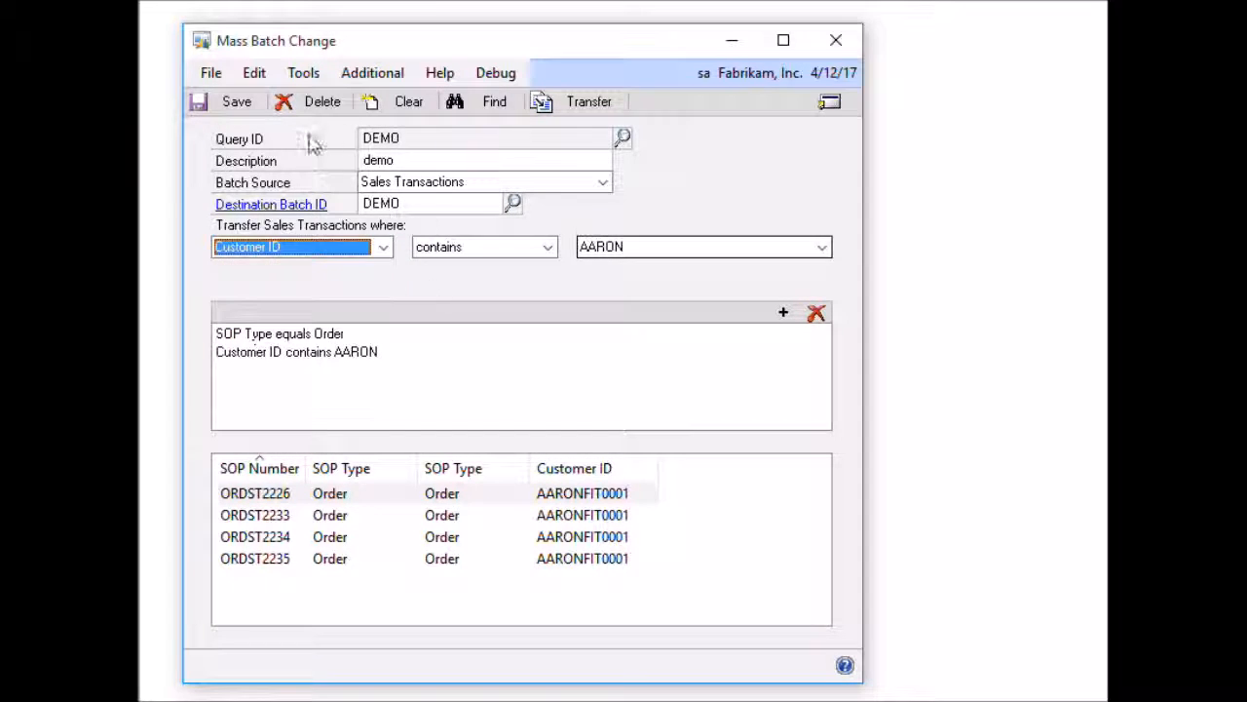
# - Save the DEMO query and start a new Sales Transactions query with the ID DEMO2
pyautogui.click(234, 105)
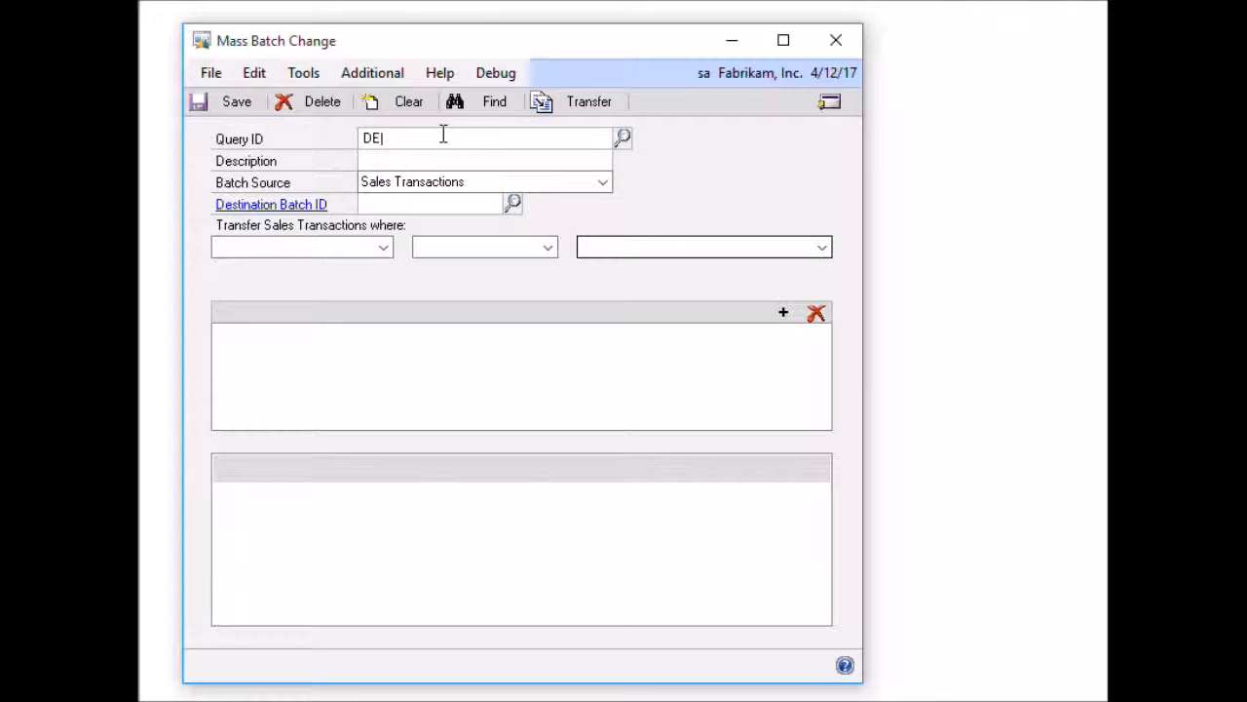
pyautogui.press('Tab')
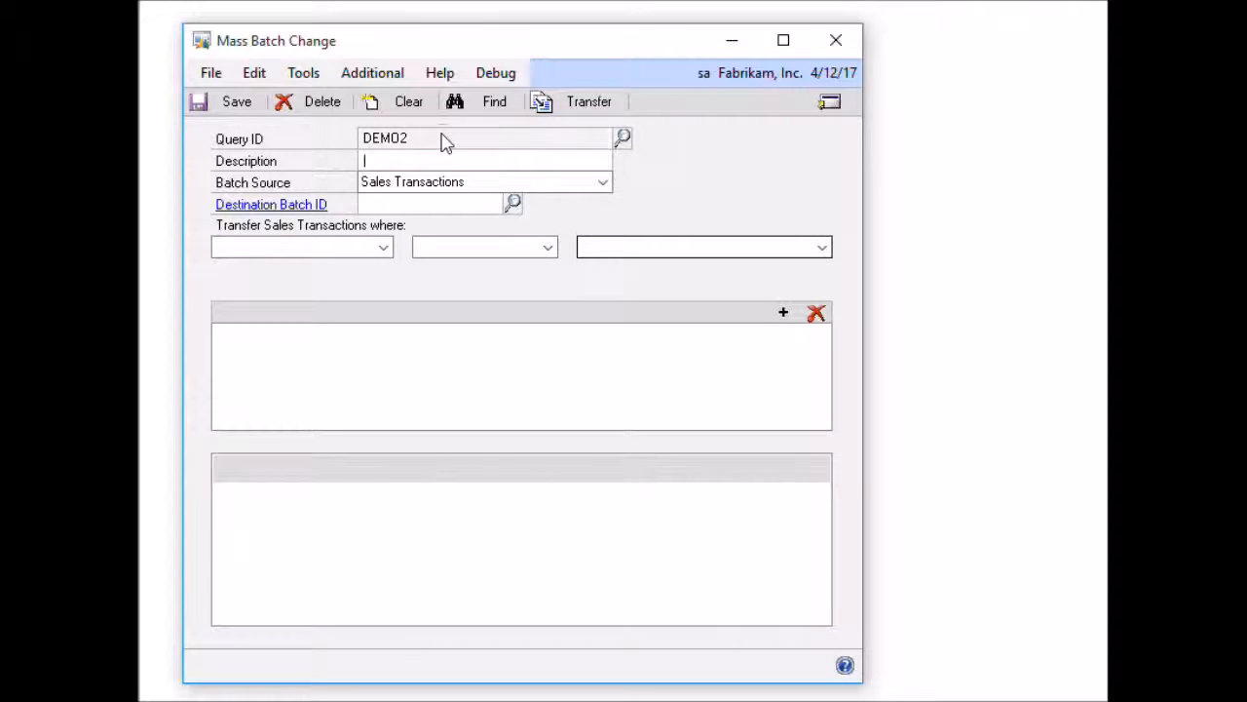
pyautogui.press('Tab')
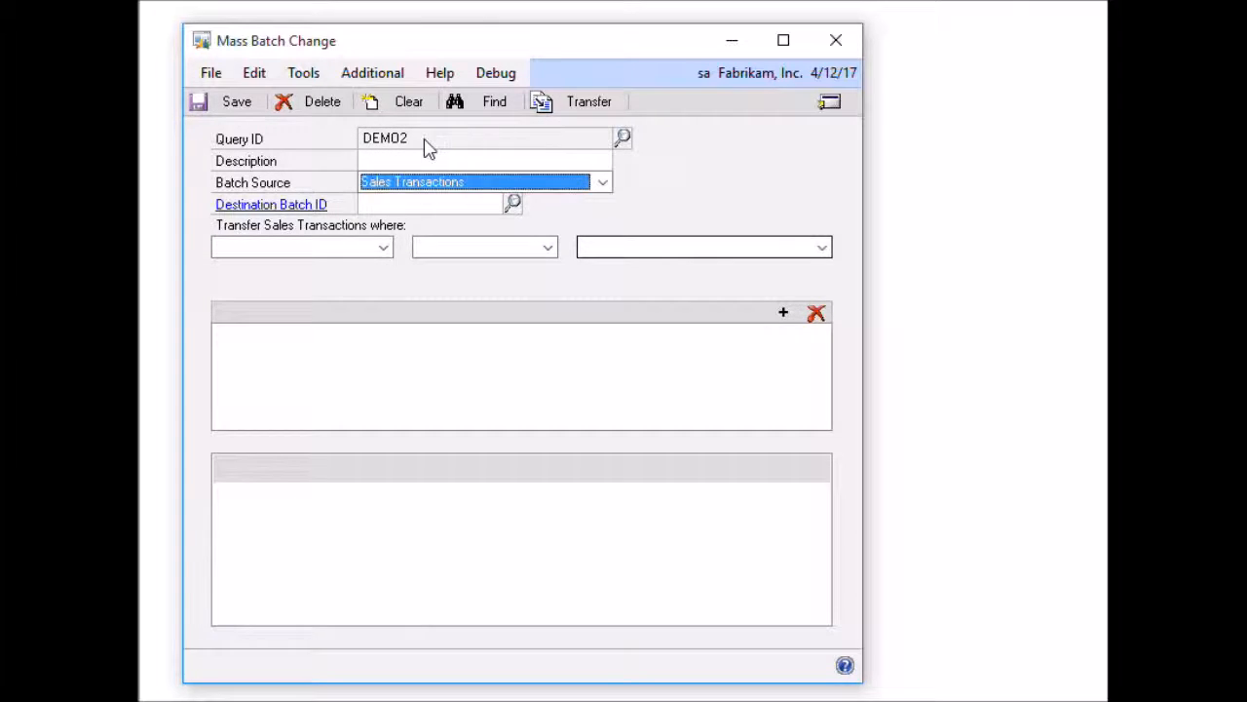
# - Set the query's destination batch to DEMO2, adding and saving it as a new sales batch
pyautogui.click(424, 205)
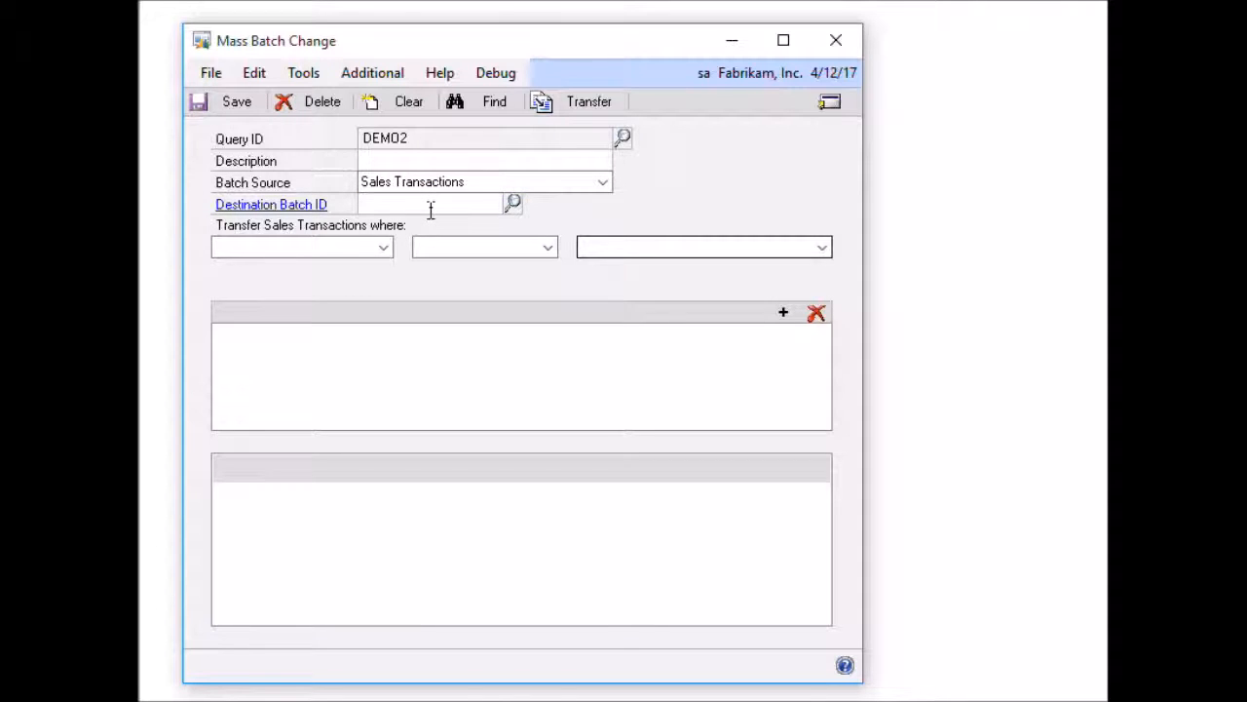
pyautogui.write('DEMO2')
pyautogui.press('Tab')
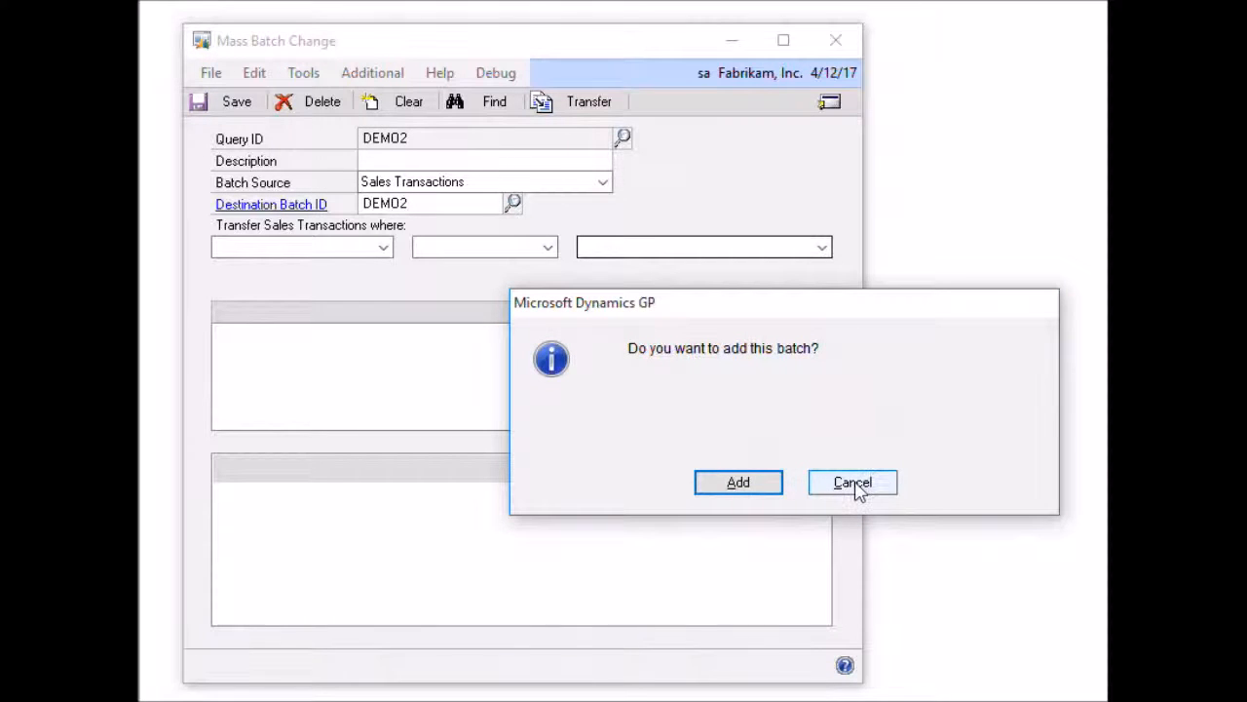
pyautogui.click(740, 482)
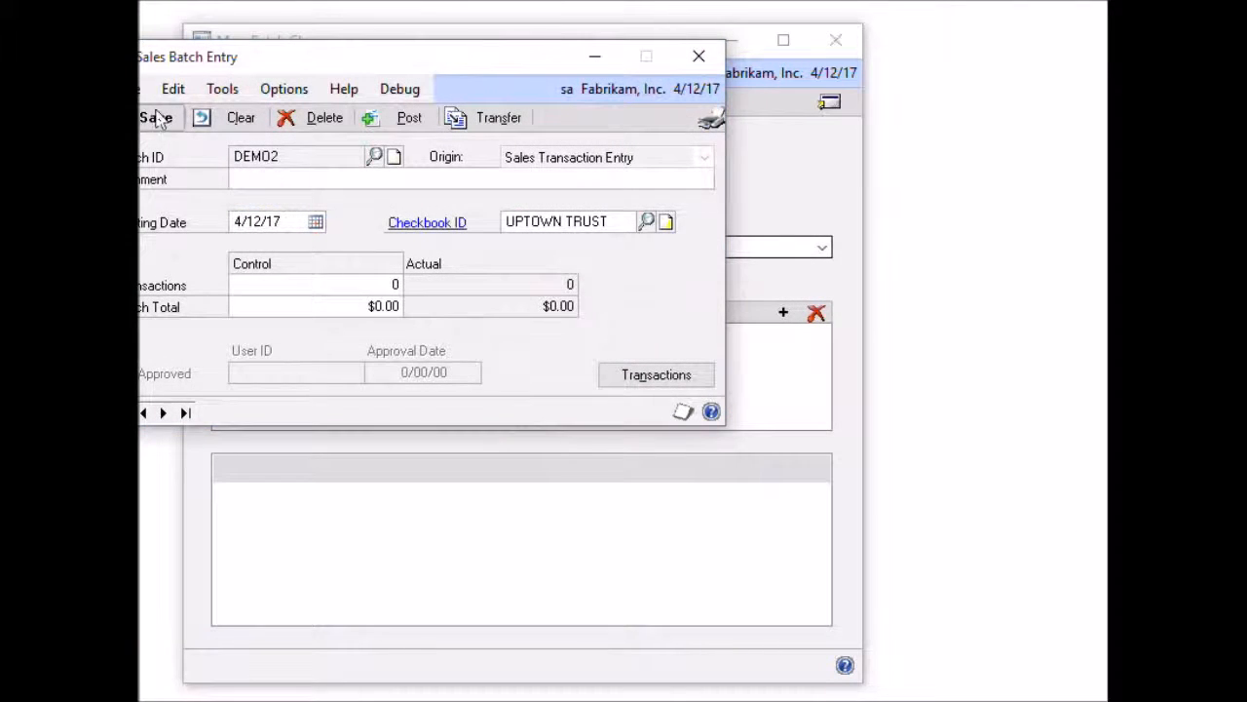
pyautogui.moveTo(218, 60); pyautogui.dragTo(420, 58)
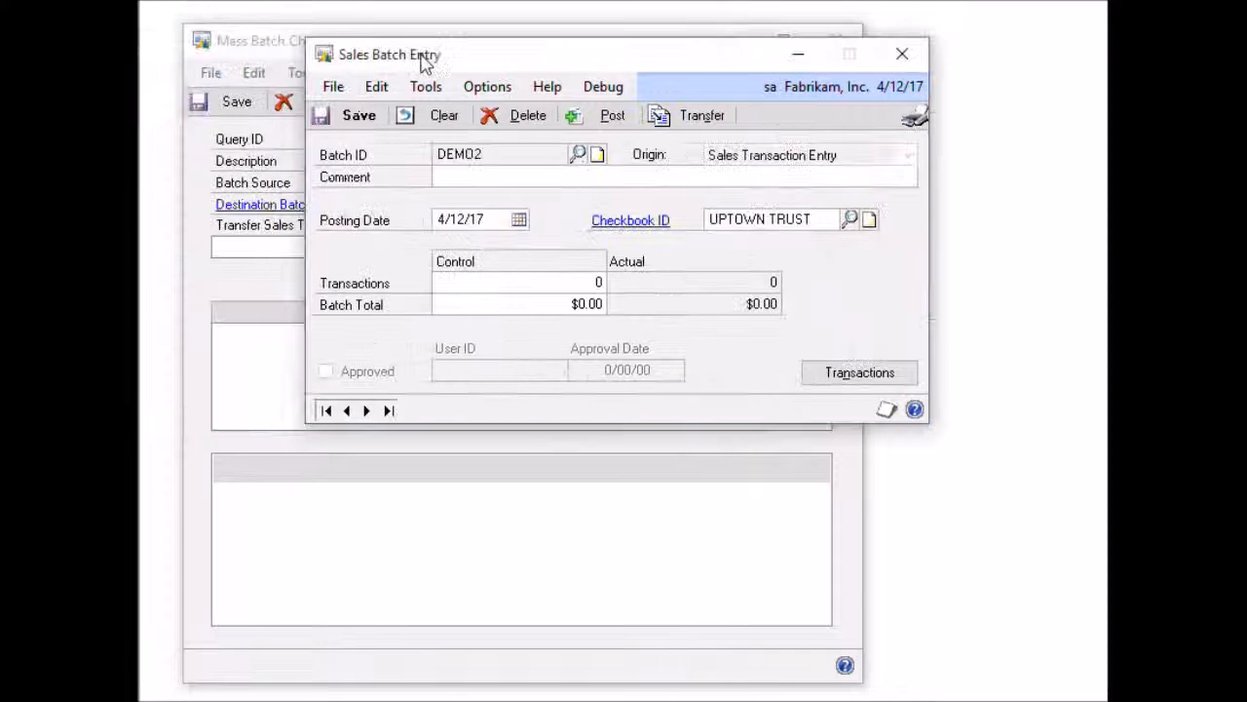
pyautogui.click(356, 115)
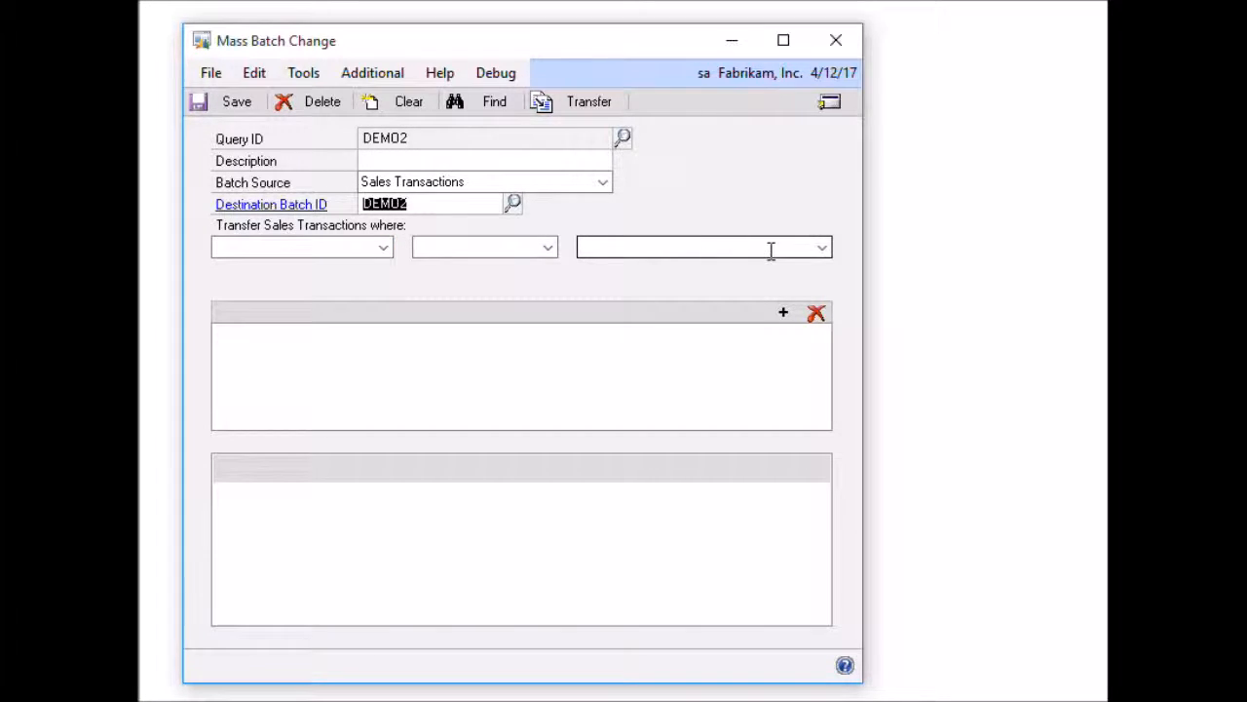
# - Add and save a custom query selecting SOPNUMBE, SOPTYPE, ITEMNMBR and BACHNUMB from SOP10100 joined with SOP10200 and IS010001 where MANUFACTUREORDER_I <> ''
pyautogui.click(830, 103)
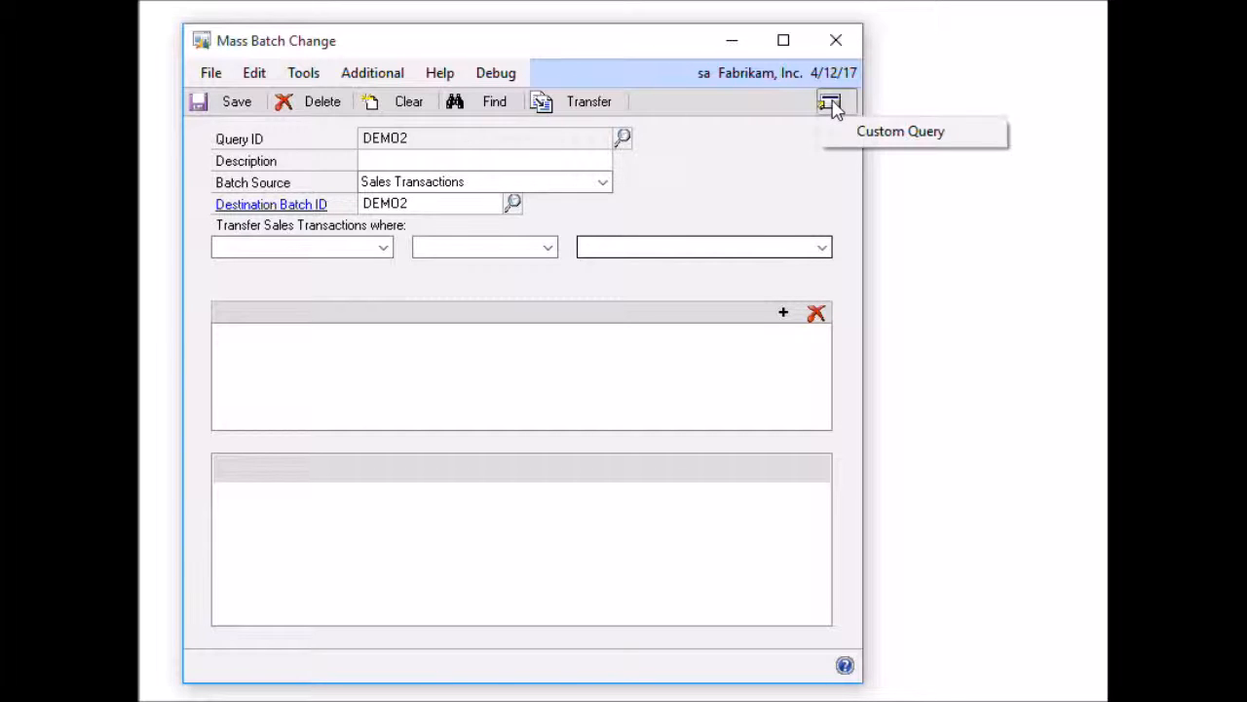
pyautogui.click(898, 133)
pyautogui.moveTo(632, 0); pyautogui.dragTo(758, 41)
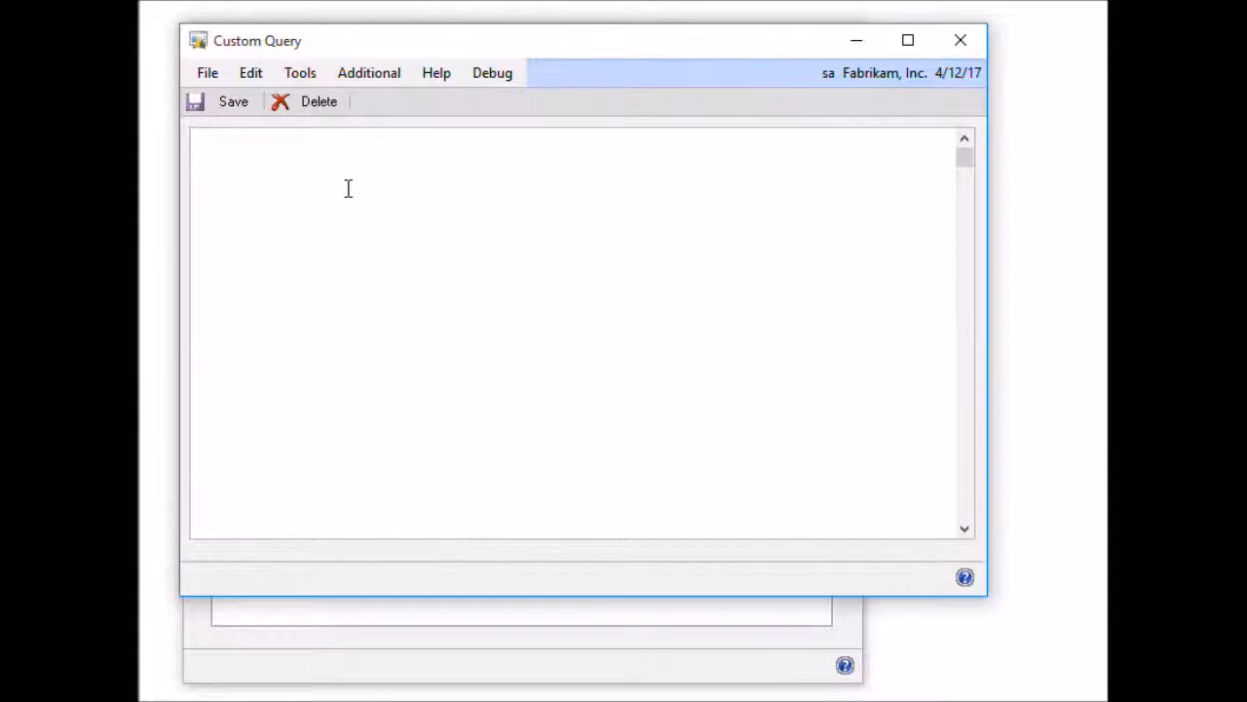
pyautogui.click(272, 185)
pyautogui.hotkey('alt', 'Tab')
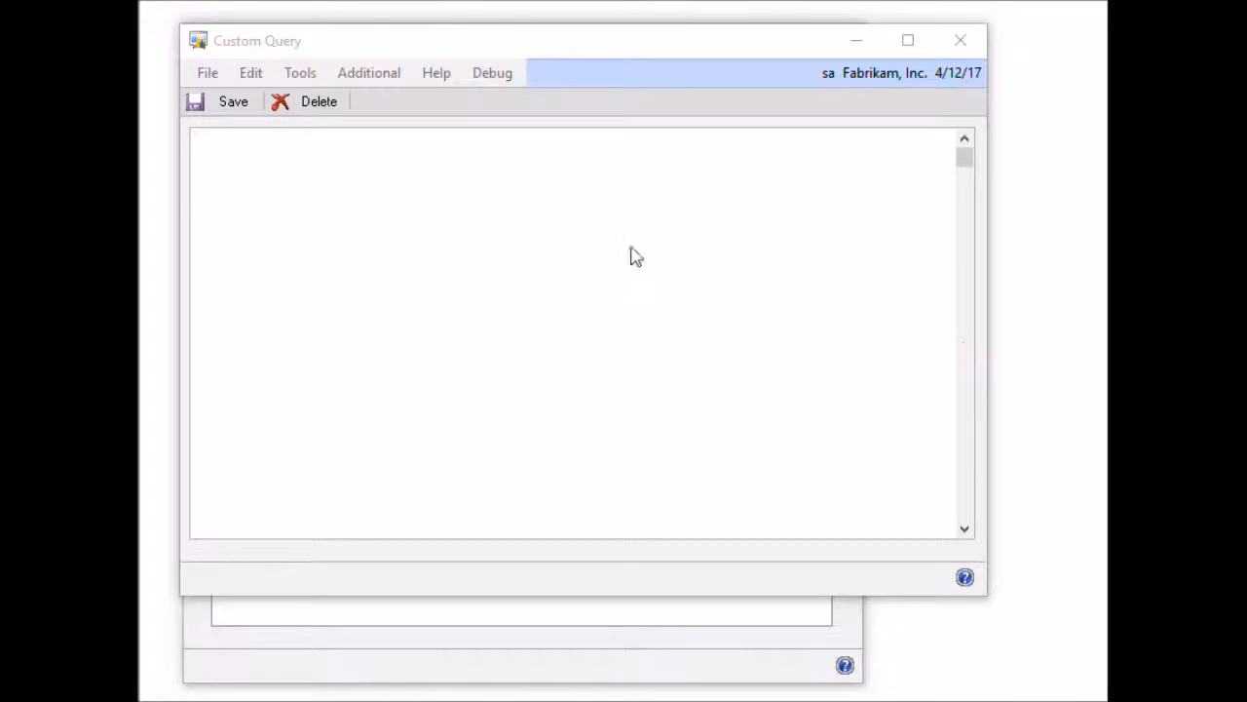
pyautogui.click(535, 225)
pyautogui.write("select a.SOPNUMBE, a.SOPTYPE, b.ITEMNMBR, a.BACHNUMB from SOP10100 a join SOP10200 b on a.SOPTYPE = b.SOPTYPE and a.SOPNUMBE = b.SOPNUMBE join IS010001 c on b.SOPTYPE = c.SOPTYPE and b.SOPNUMBE = c.SOPNUMBE and b.LNITMSEQ = c.LNITMSEQ and b.CMPNTSEQ = c.CMPNTSEQ where c.MANUFACTUREORDER_I <> ''")
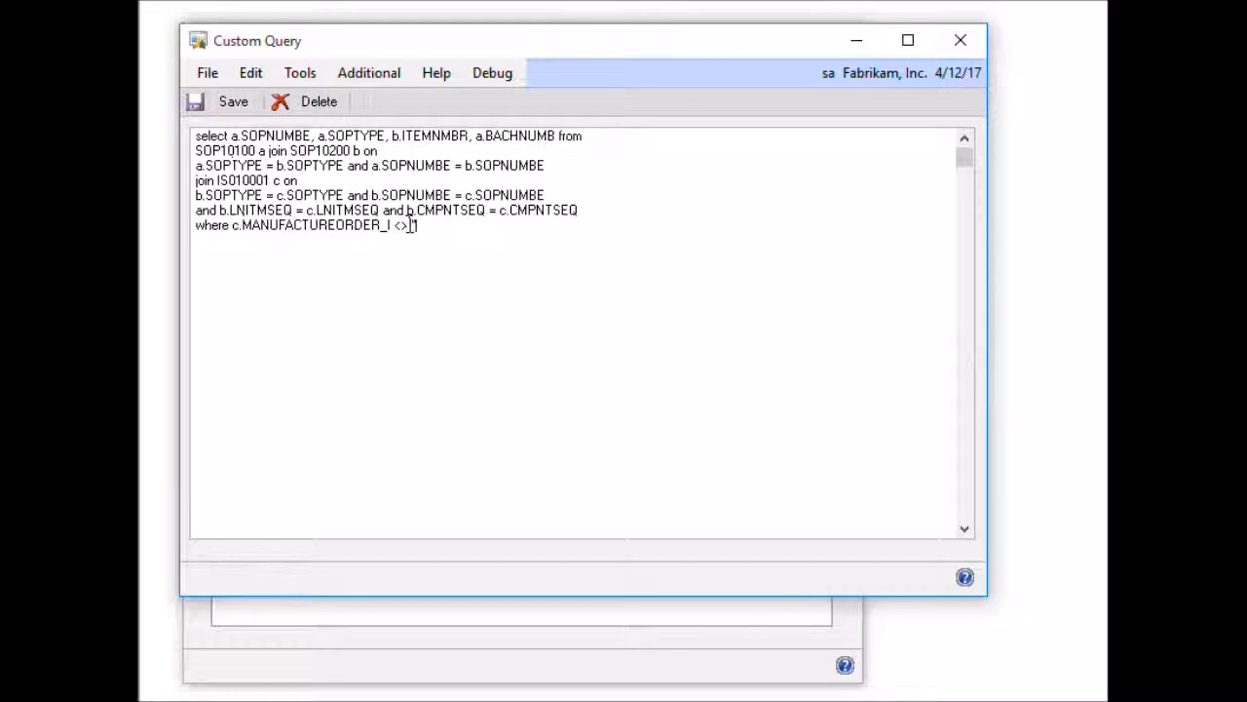
pyautogui.click(242, 104)
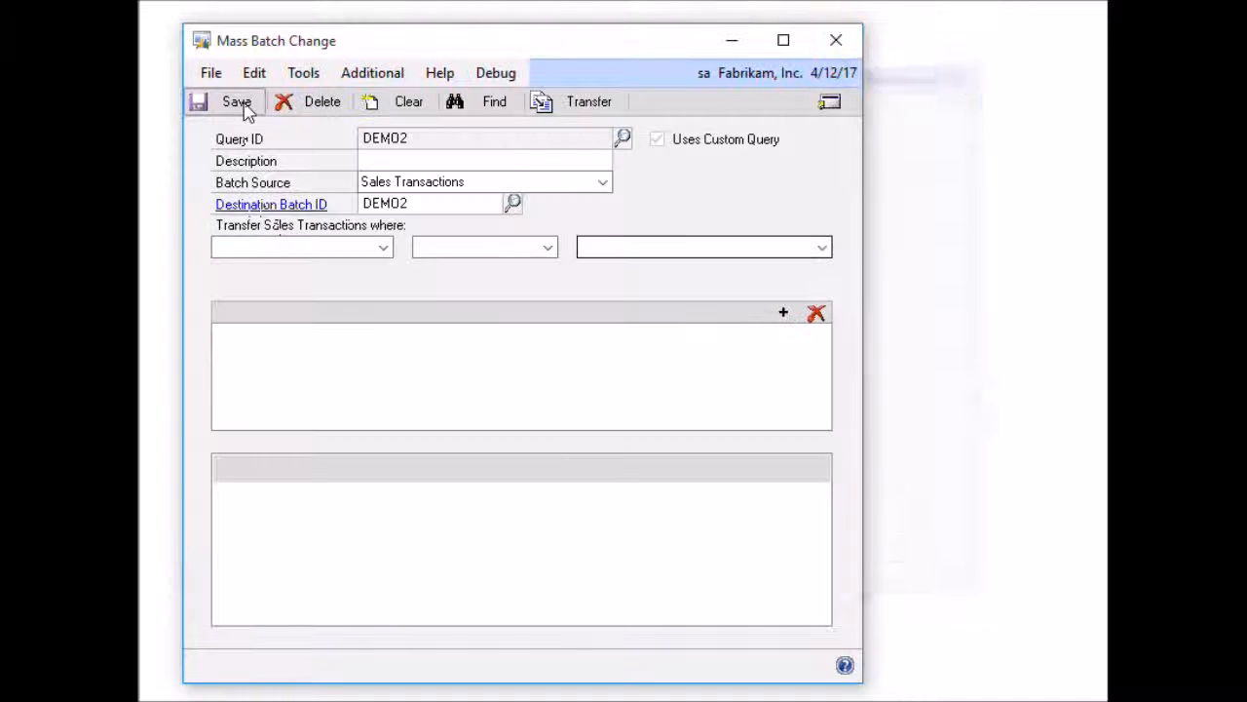
# - Find the custom query's orders and check the CHAIR order's Manufacturing Sales Item Detail for a linked manufacturing order
pyautogui.click(489, 103)
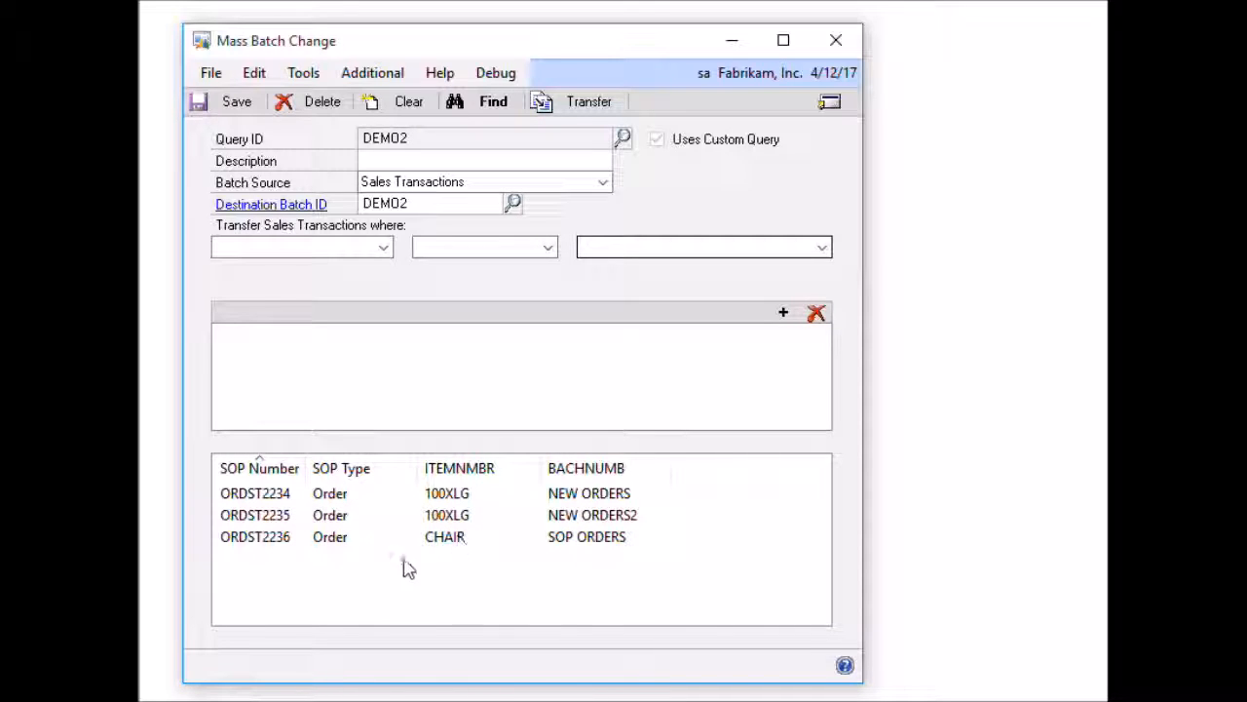
pyautogui.click(274, 542)
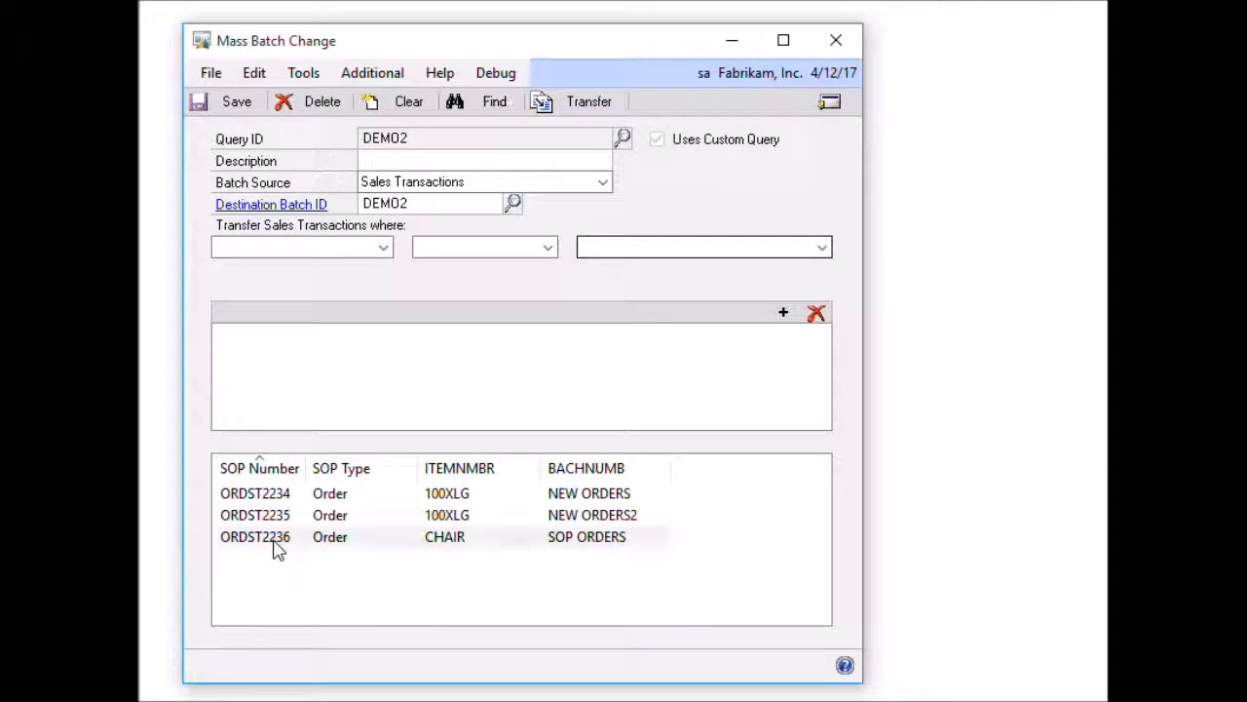
pyautogui.doubleClick(275, 543)
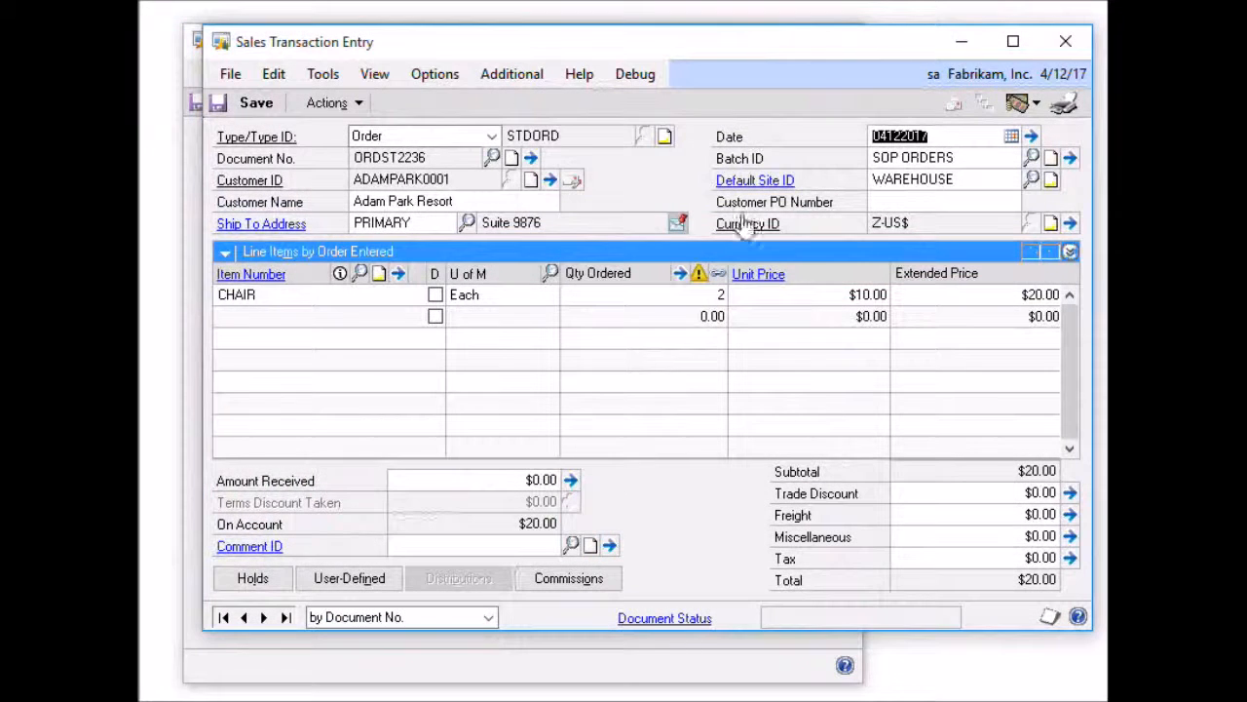
pyautogui.click(512, 74)
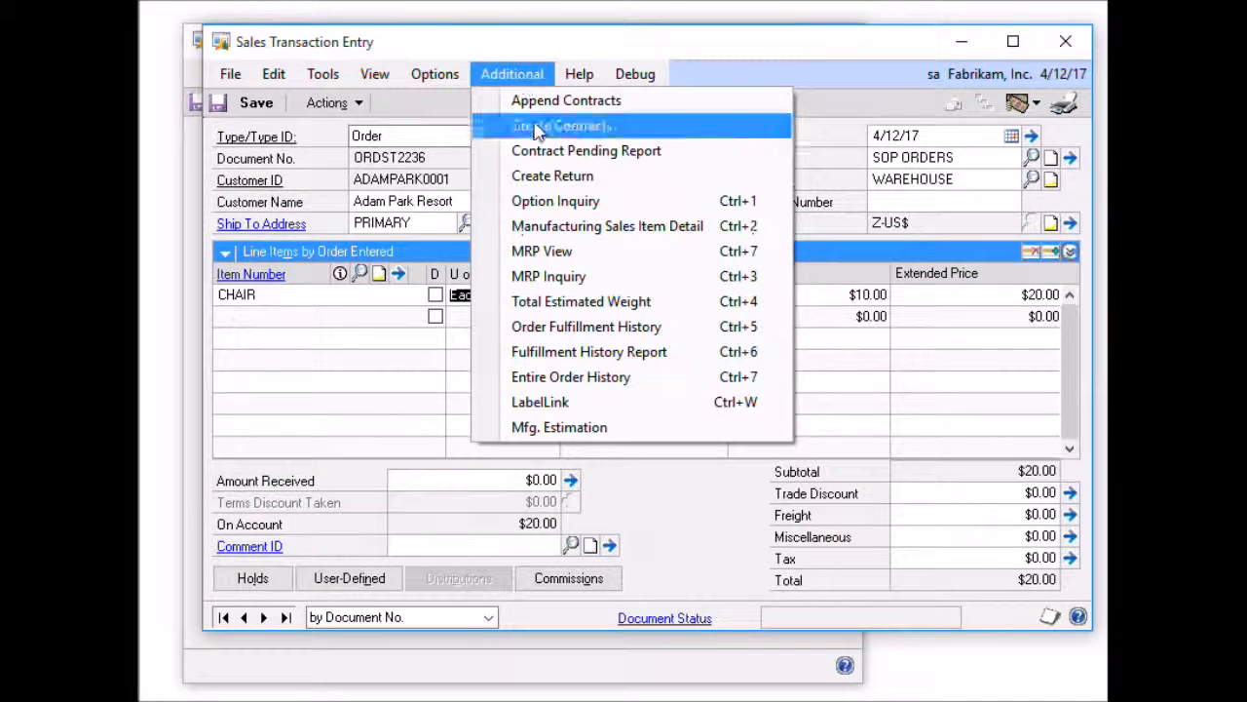
pyautogui.click(596, 234)
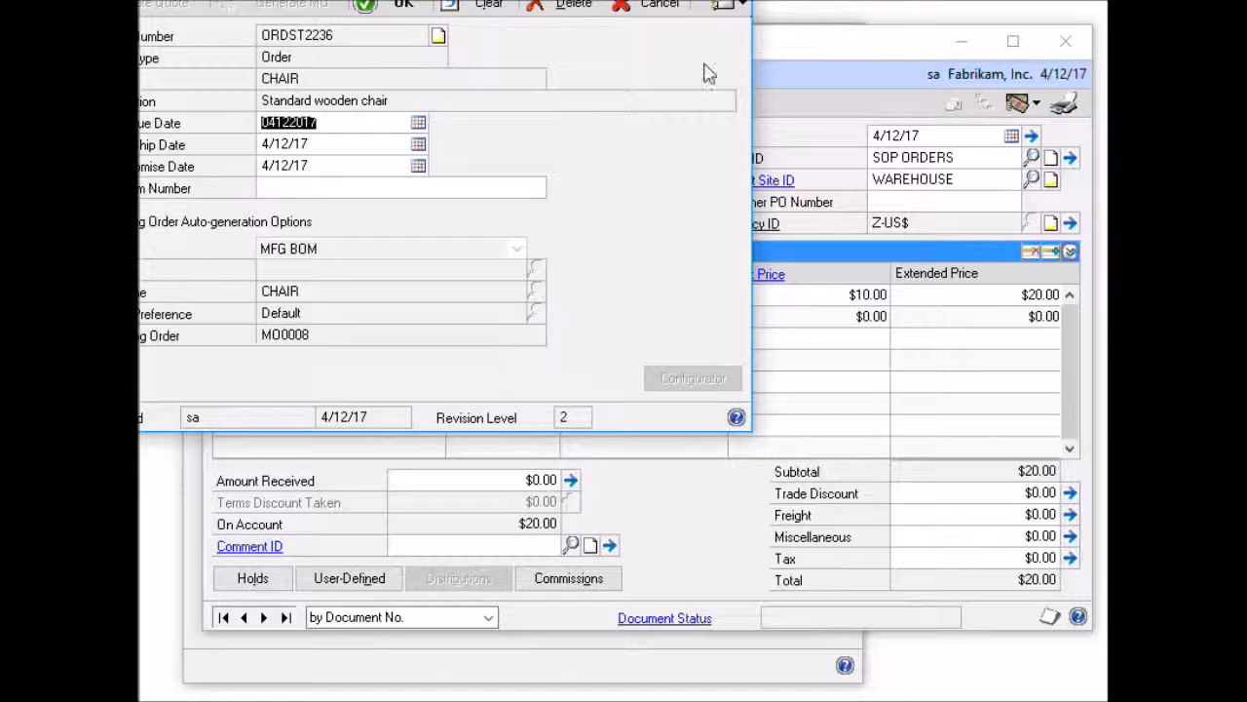
pyautogui.click(725, 1)
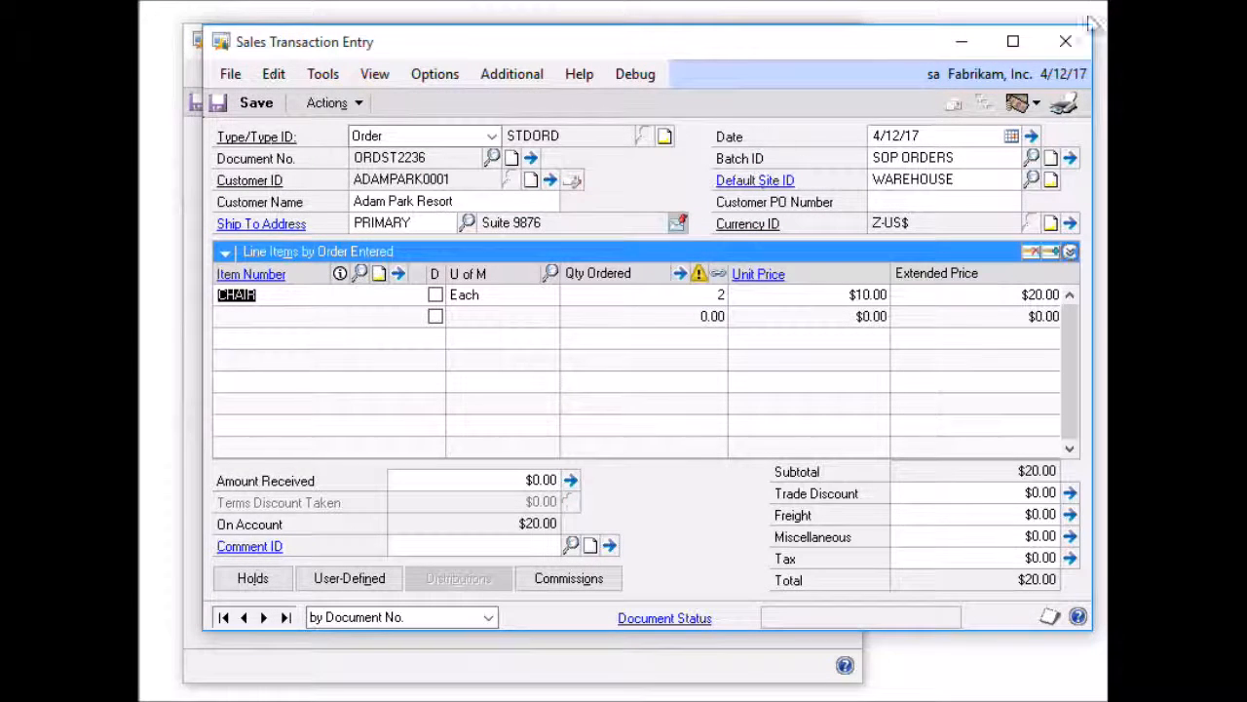
pyautogui.click(1071, 48)
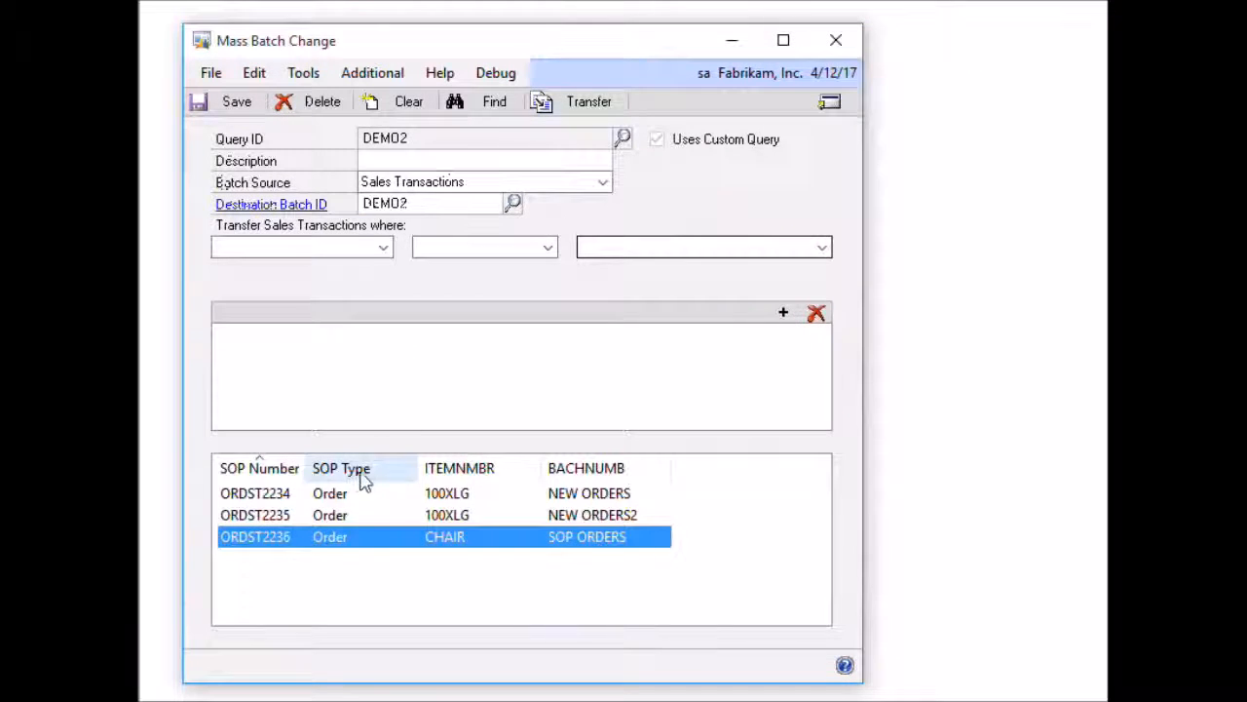
# - Select the last two orders in the results and transfer them to the DEMO2 batch
pyautogui.click(281, 517)
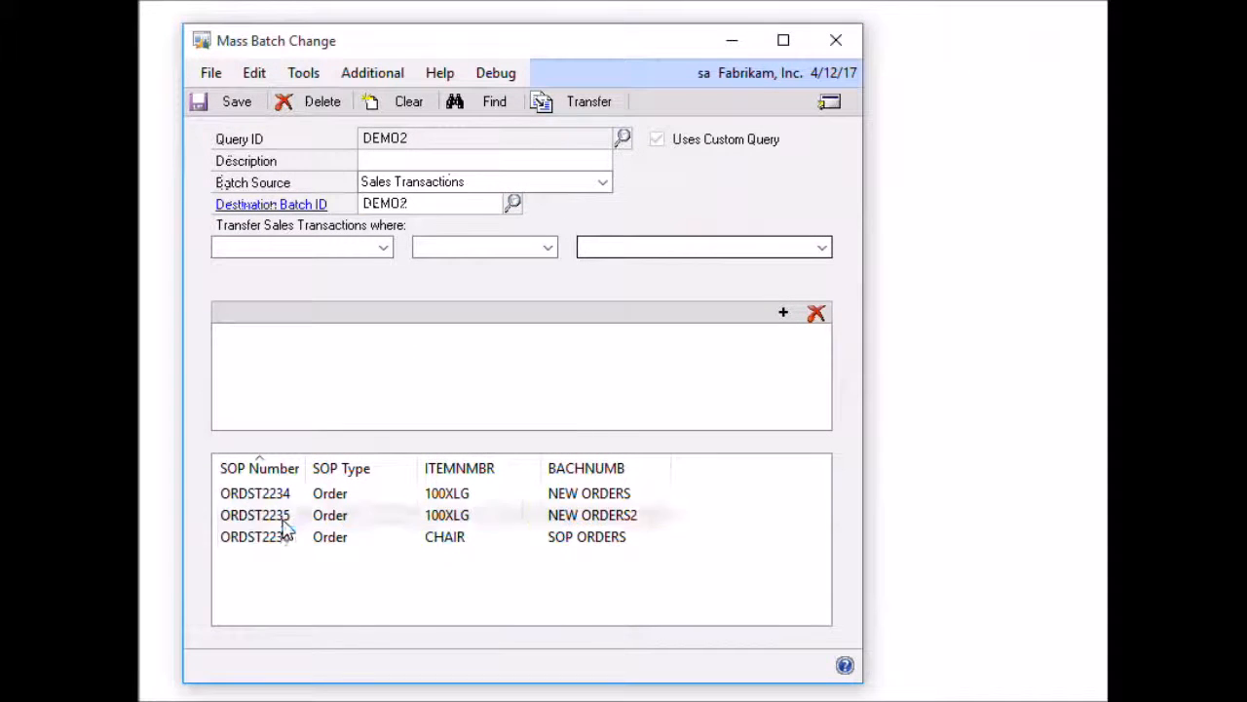
pyautogui.keyDown('ctrl'); pyautogui.click(289, 538); pyautogui.keyUp('ctrl')
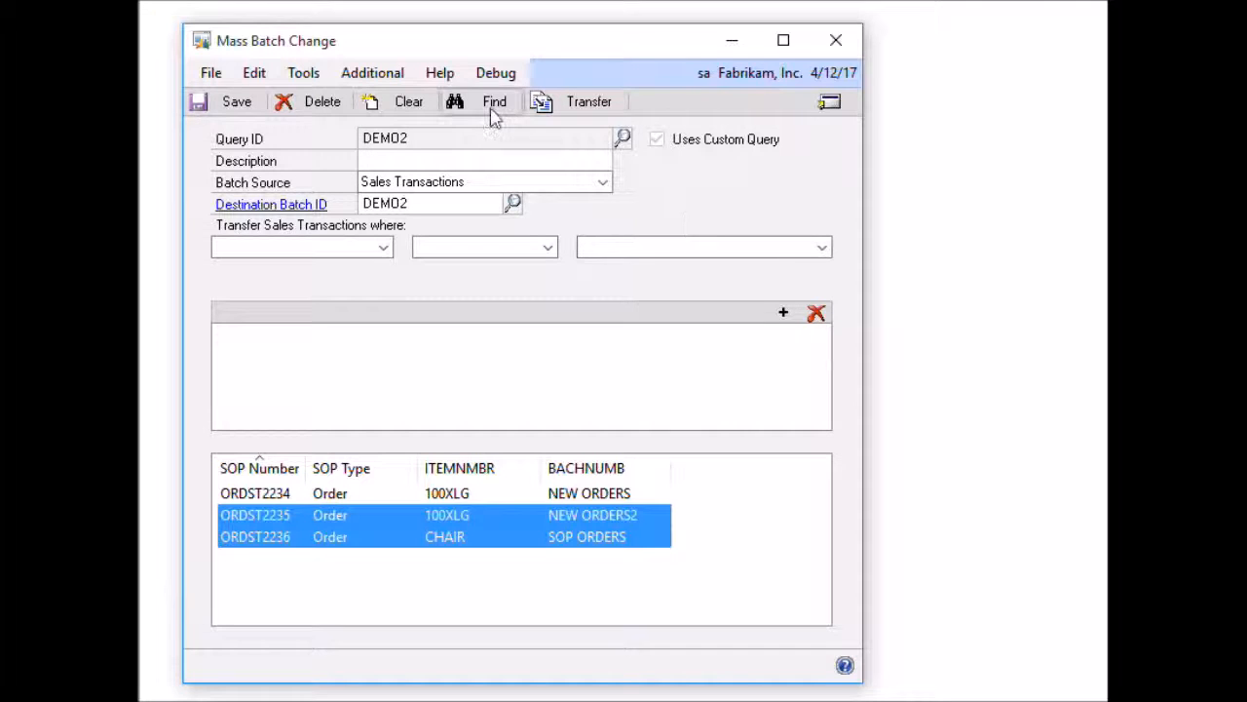
pyautogui.click(591, 105)
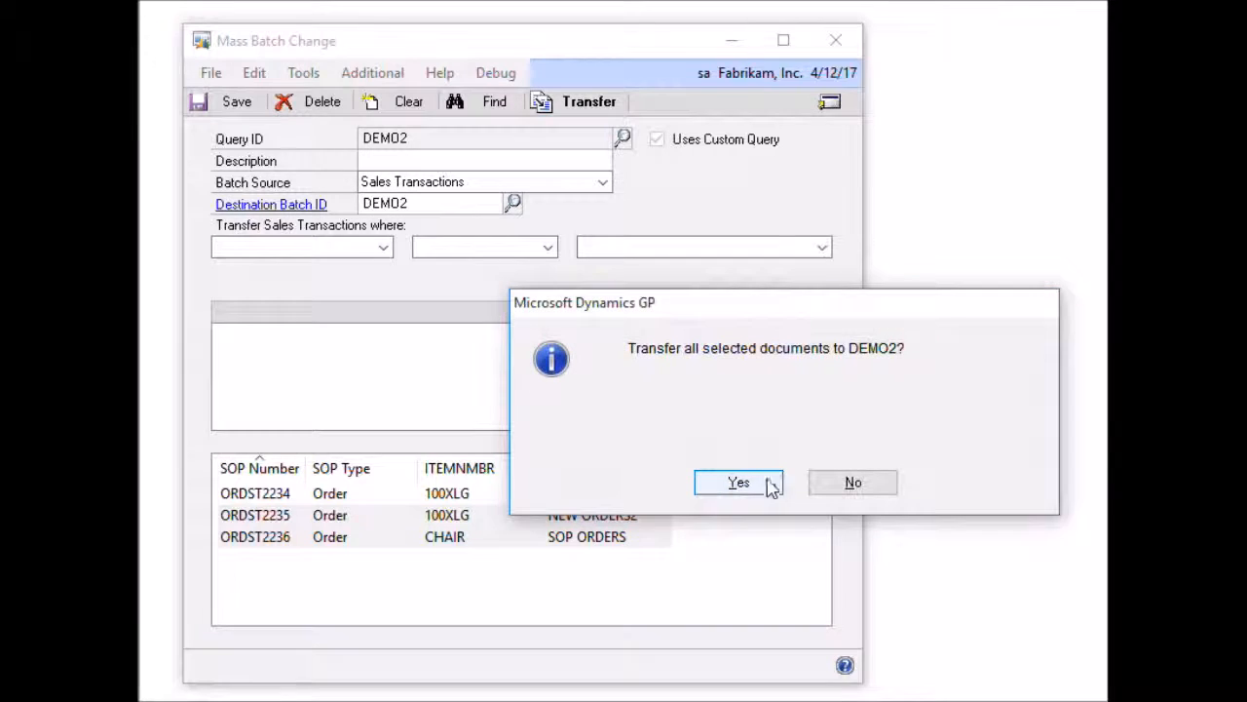
pyautogui.click(748, 483)
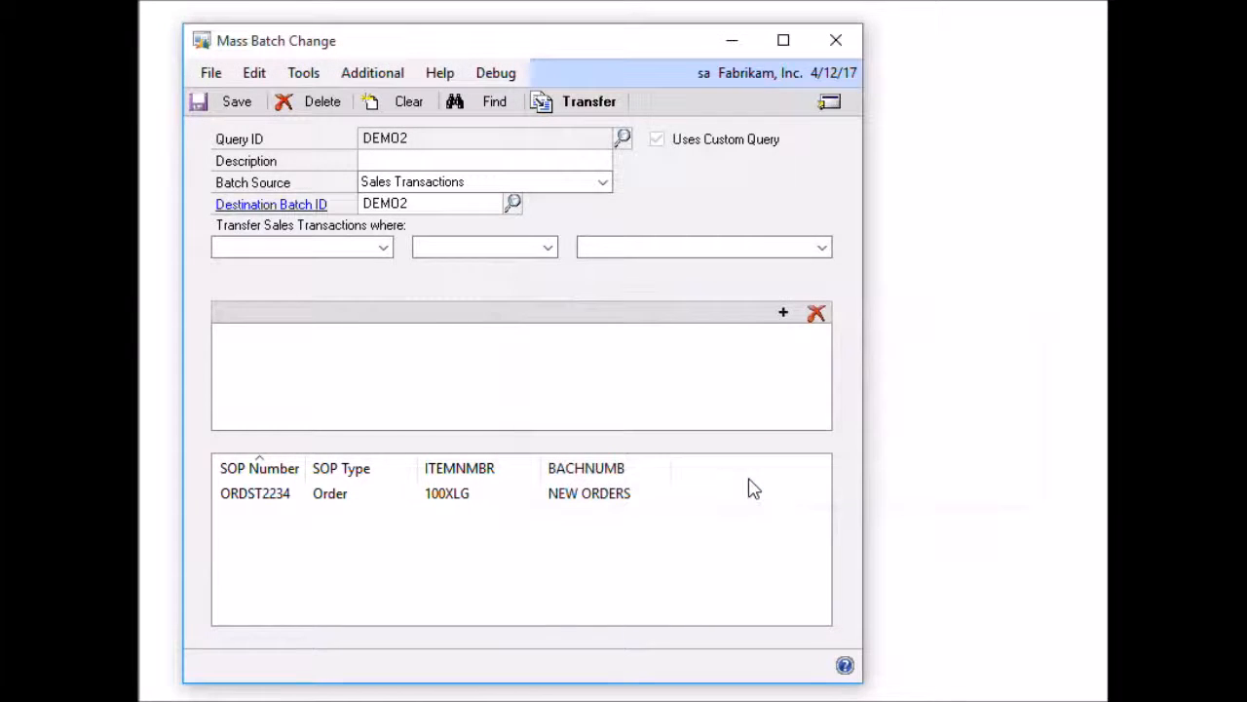
# - Find the orders again to check their batch numbers, and look through the available batch sources
pyautogui.click(490, 103)
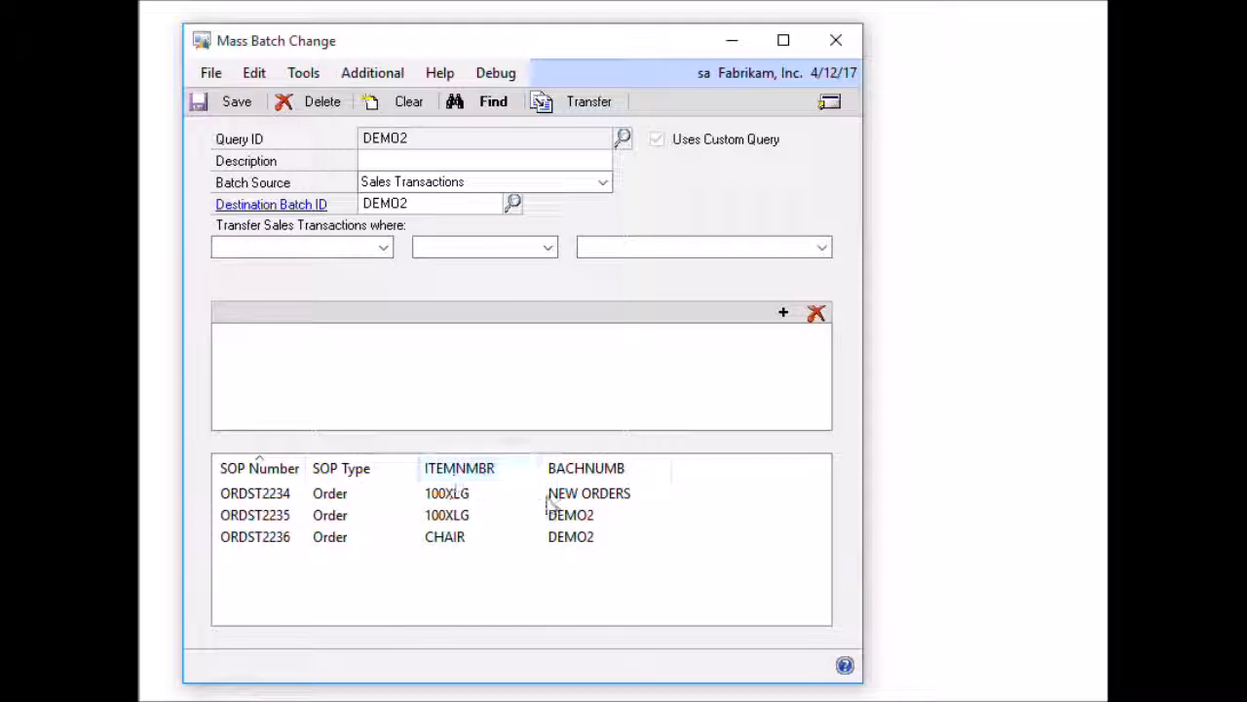
pyautogui.click(830, 103)
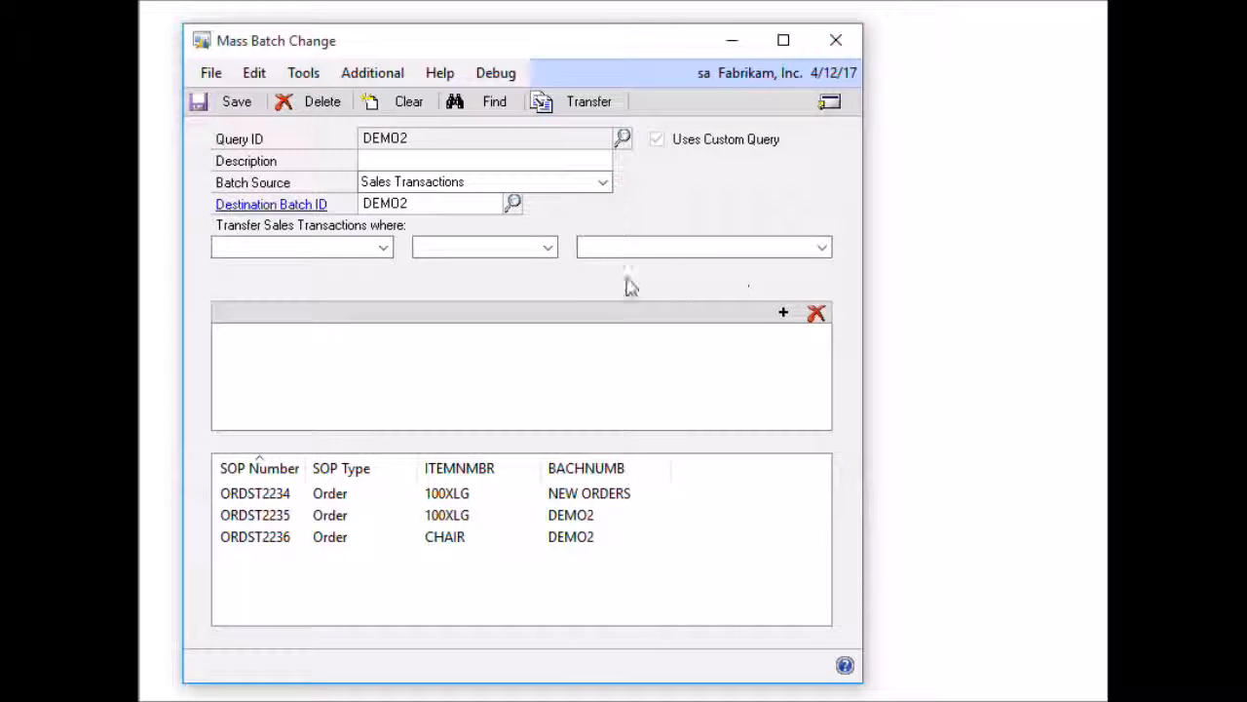
pyautogui.click(604, 183)
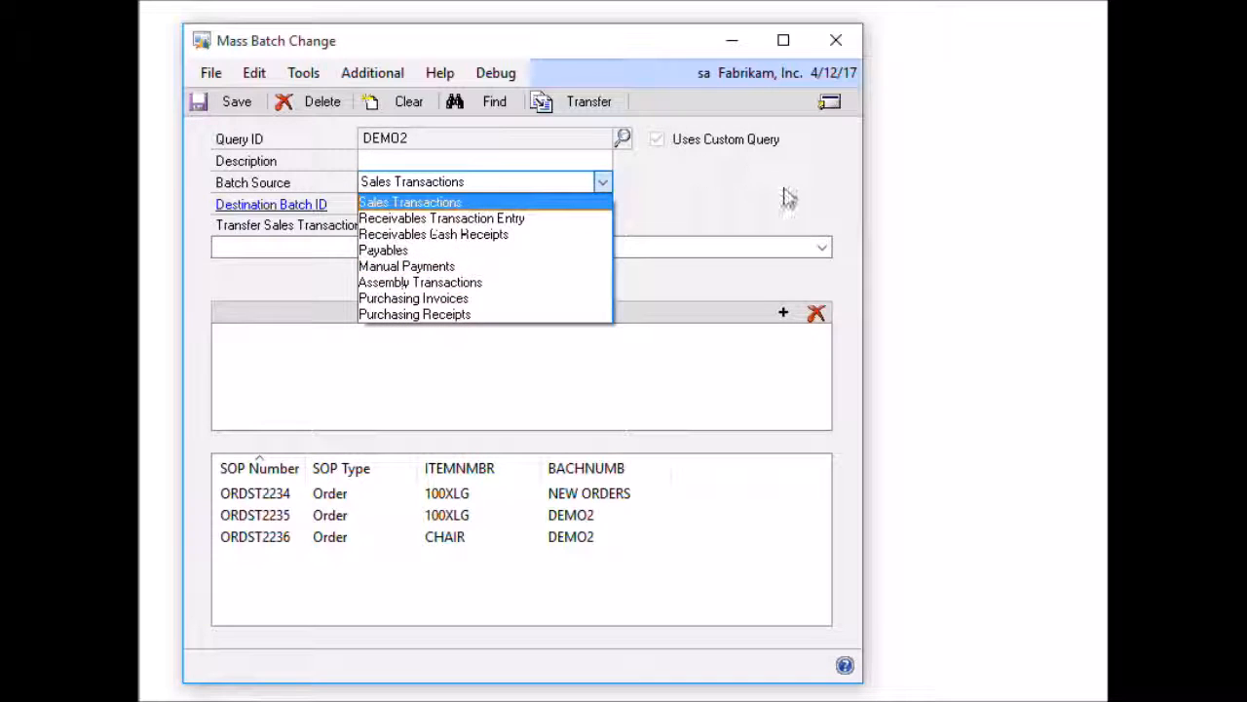
pyautogui.click(1105, 409)
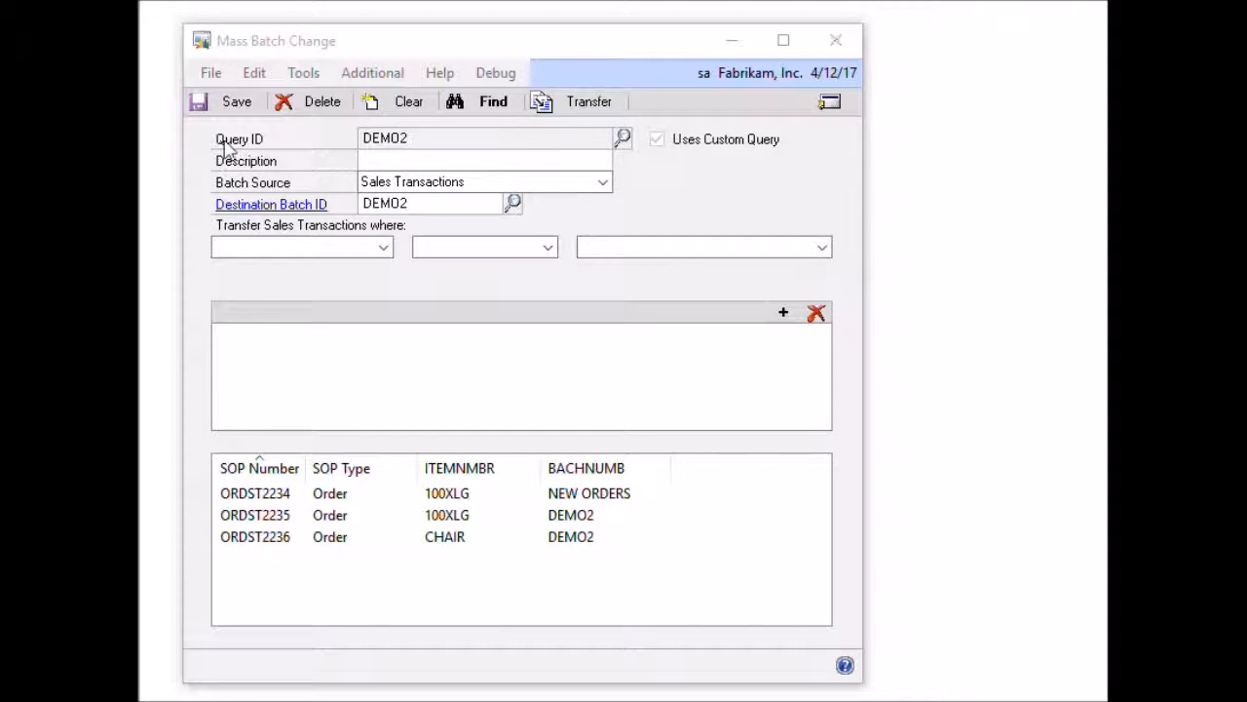
# - Save the DEMO2 query and reload the saved DEMO query from the query lookup
pyautogui.click(234, 103)
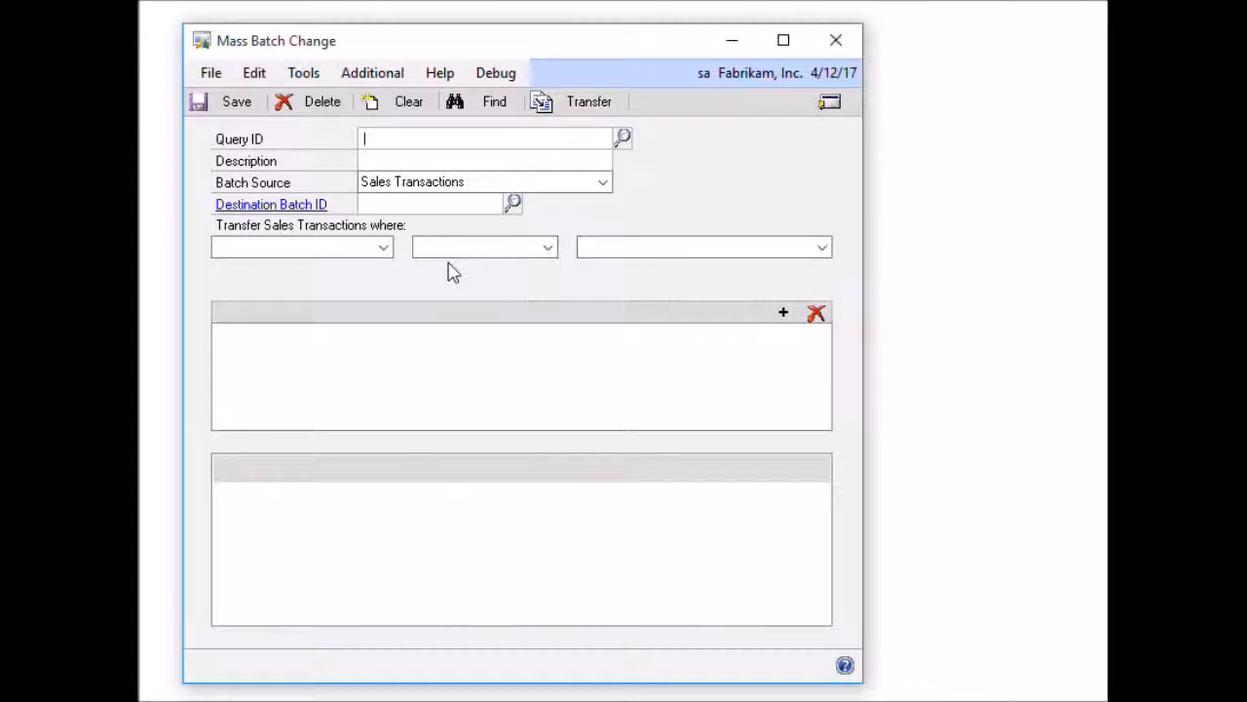
pyautogui.click(624, 140)
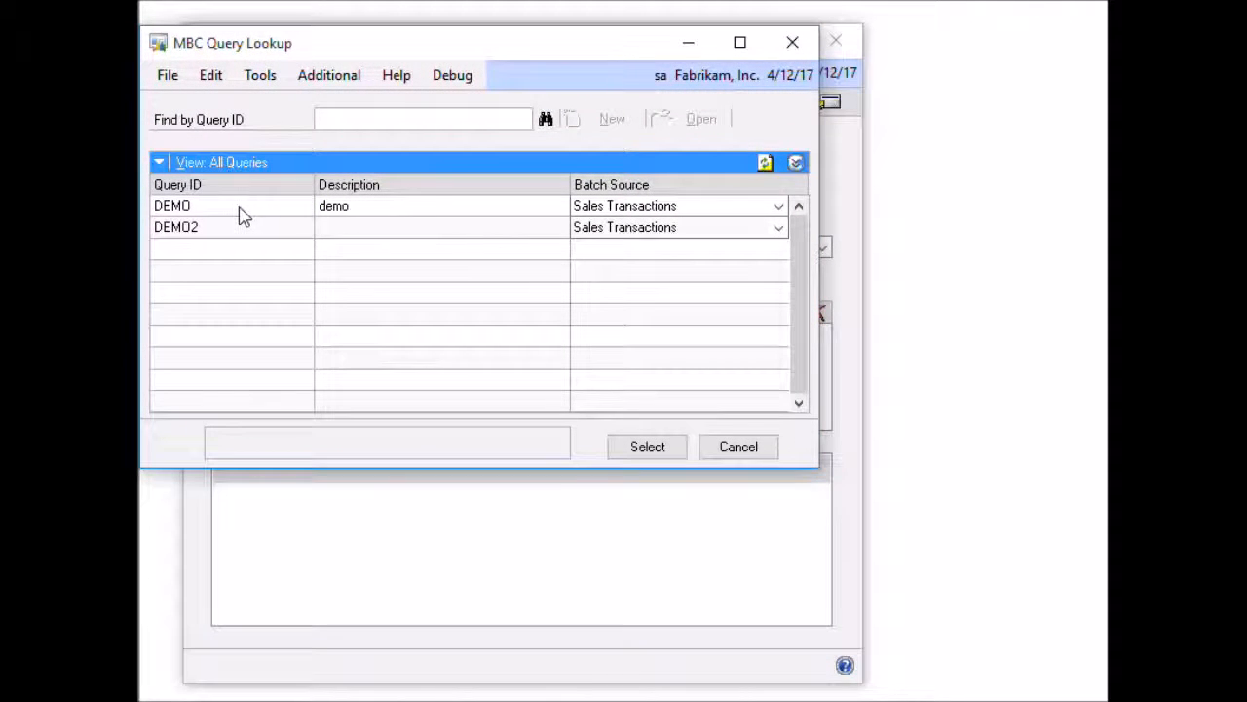
pyautogui.doubleClick(241, 215)
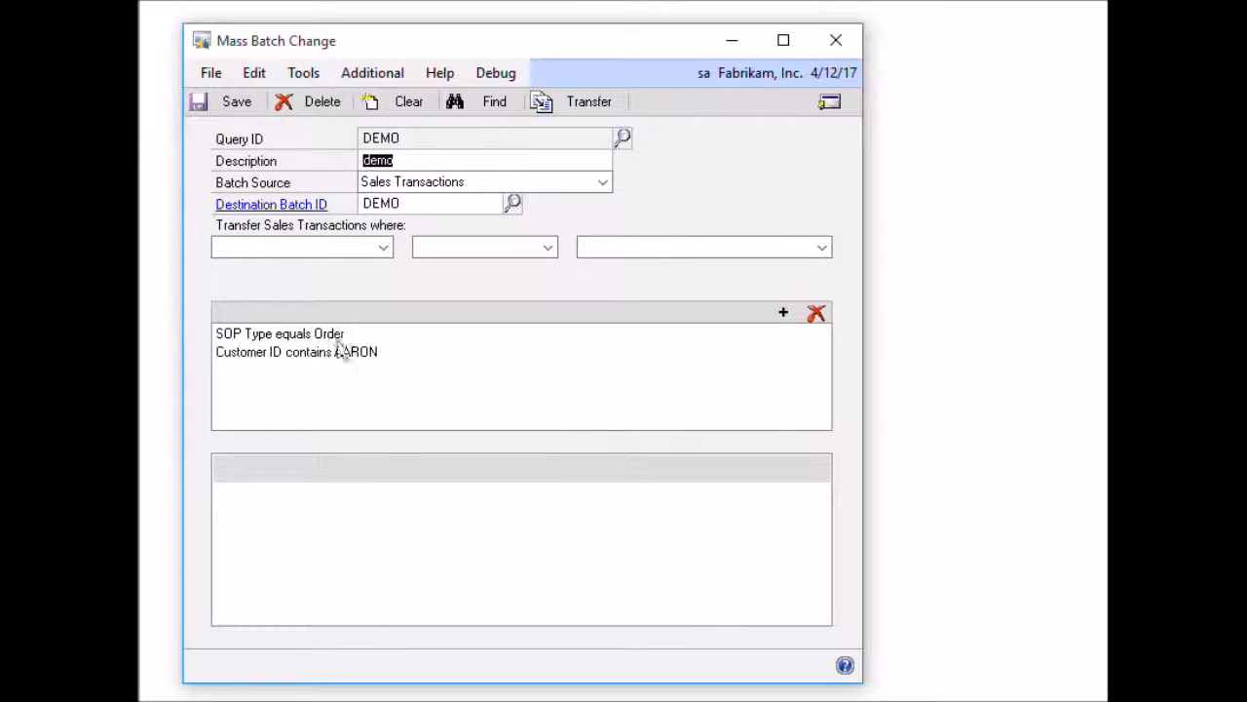
# - Find the reloaded DEMO query's matching orders and open its custom query for viewing
pyautogui.click(495, 105)
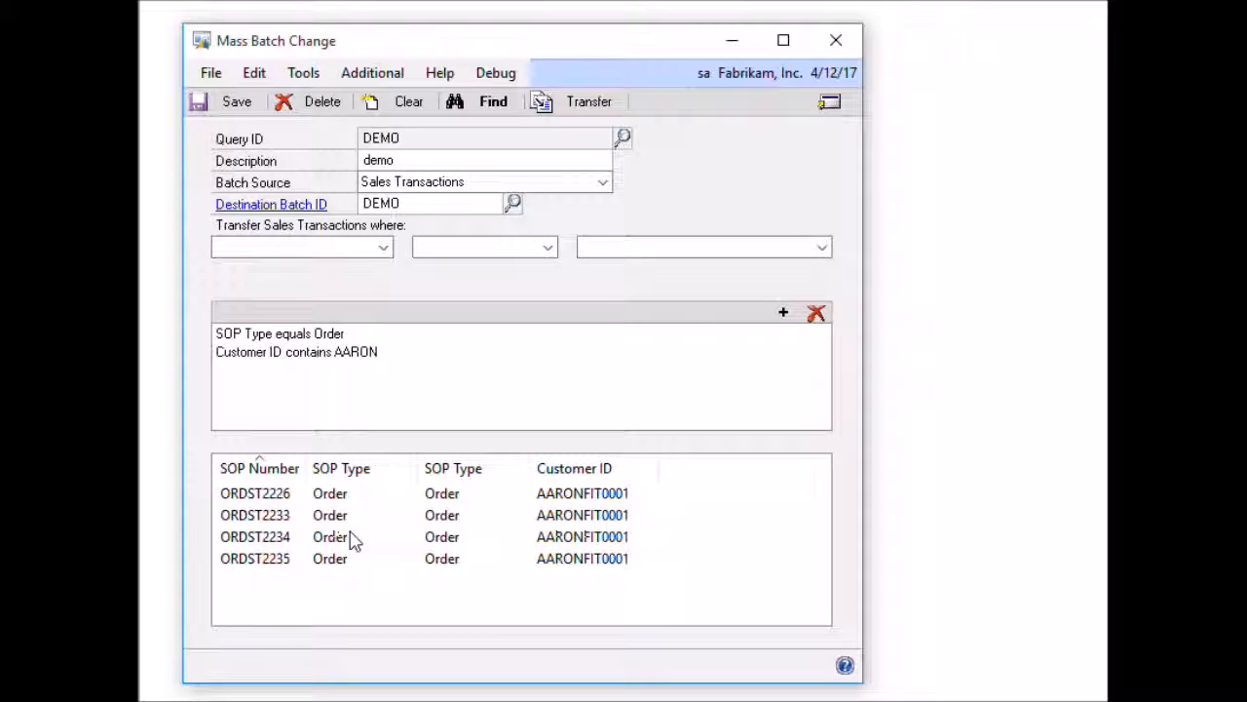
pyautogui.click(838, 108)
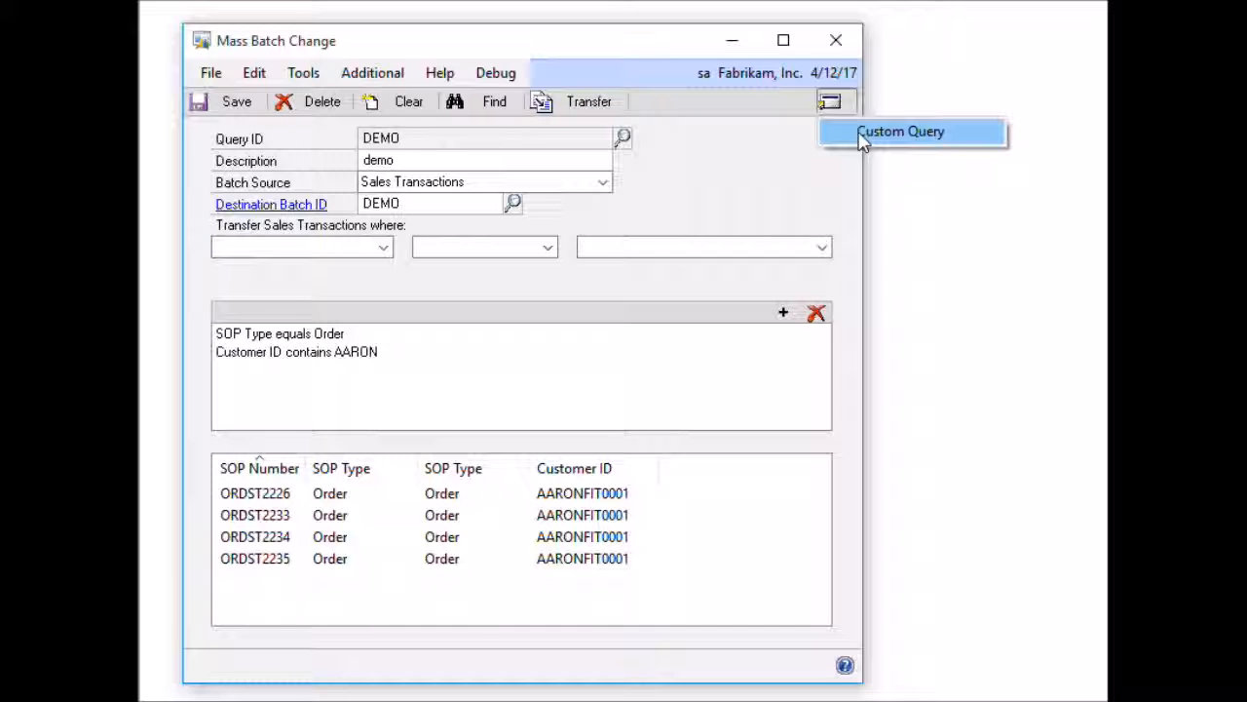
pyautogui.click(861, 133)
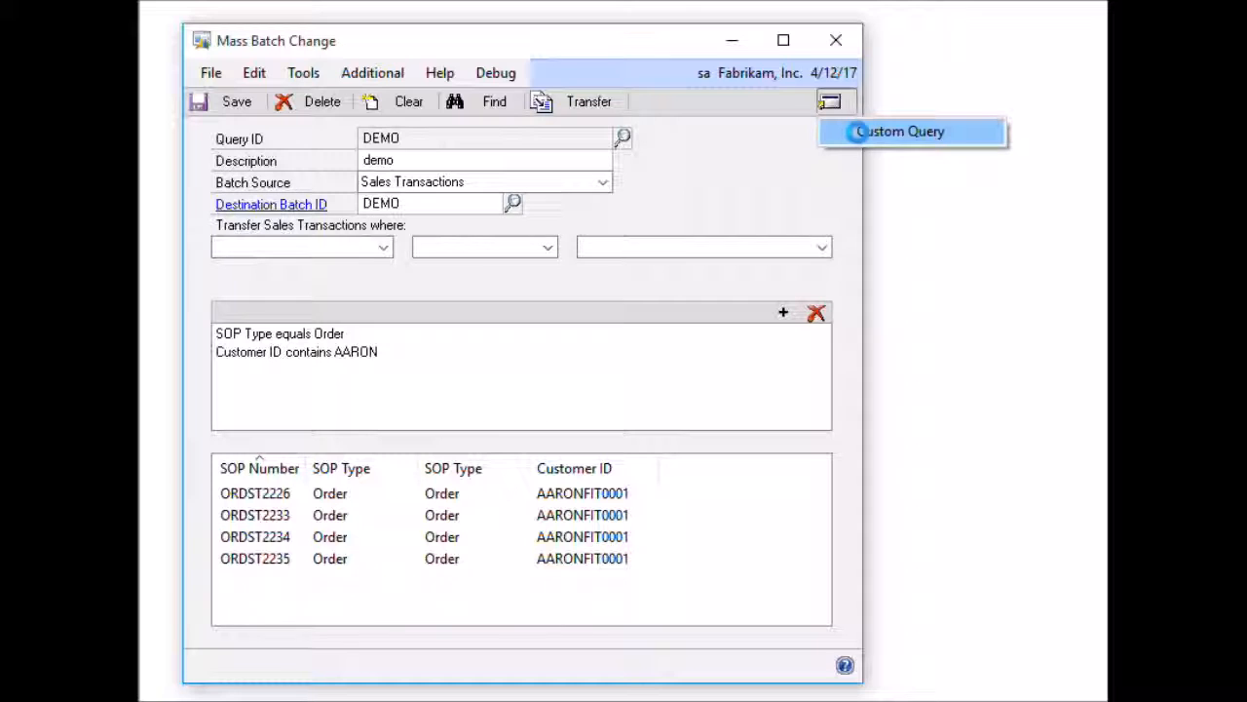